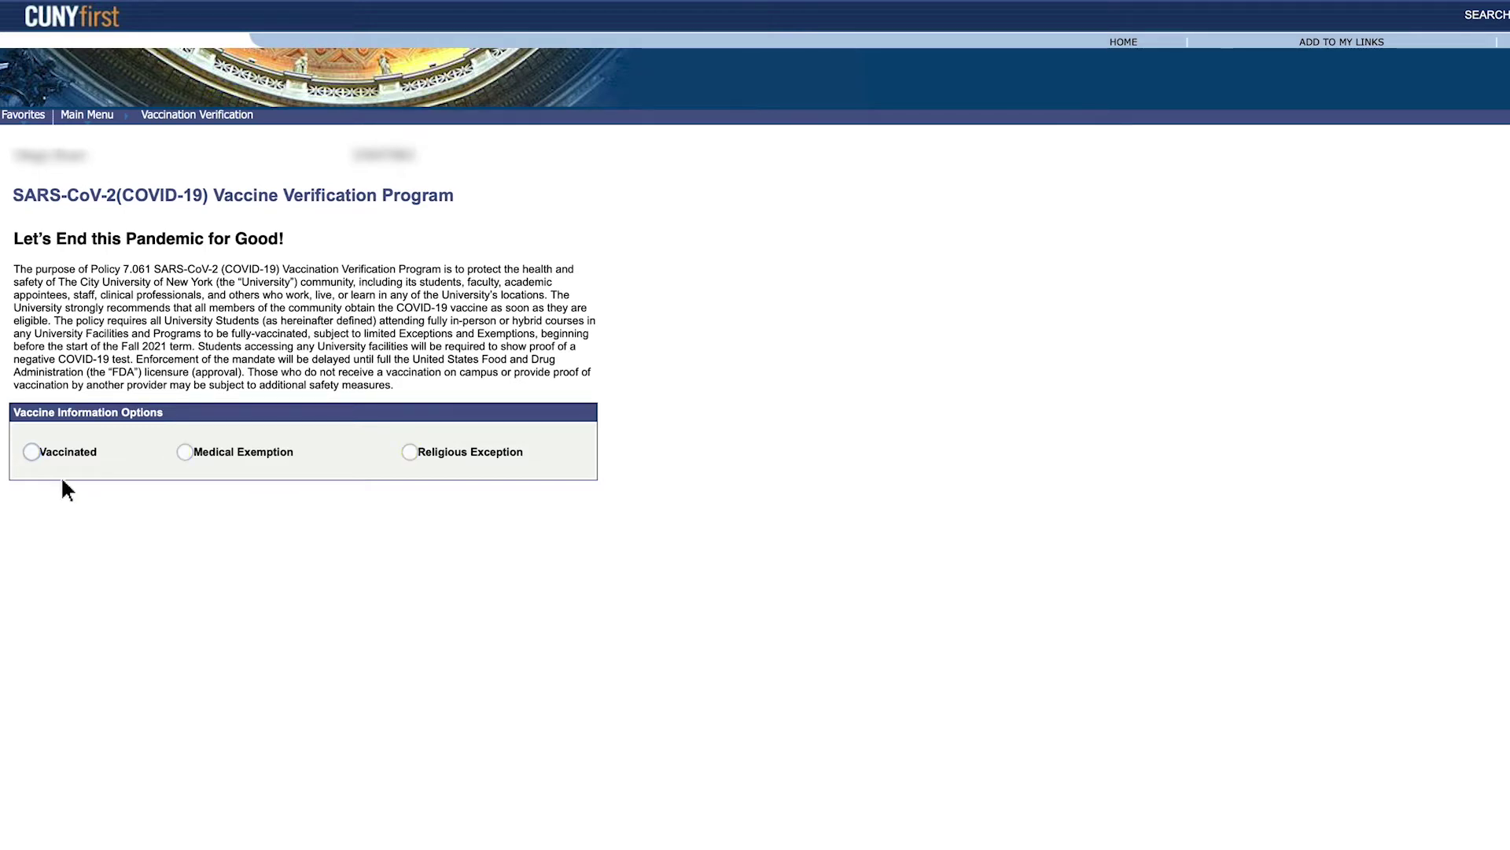
Step: Choose the Vaccinated option and record a Pfizer First Dose with vaccination date 03/21/2021
{"action": "left_click", "coordinate": [32, 451]}
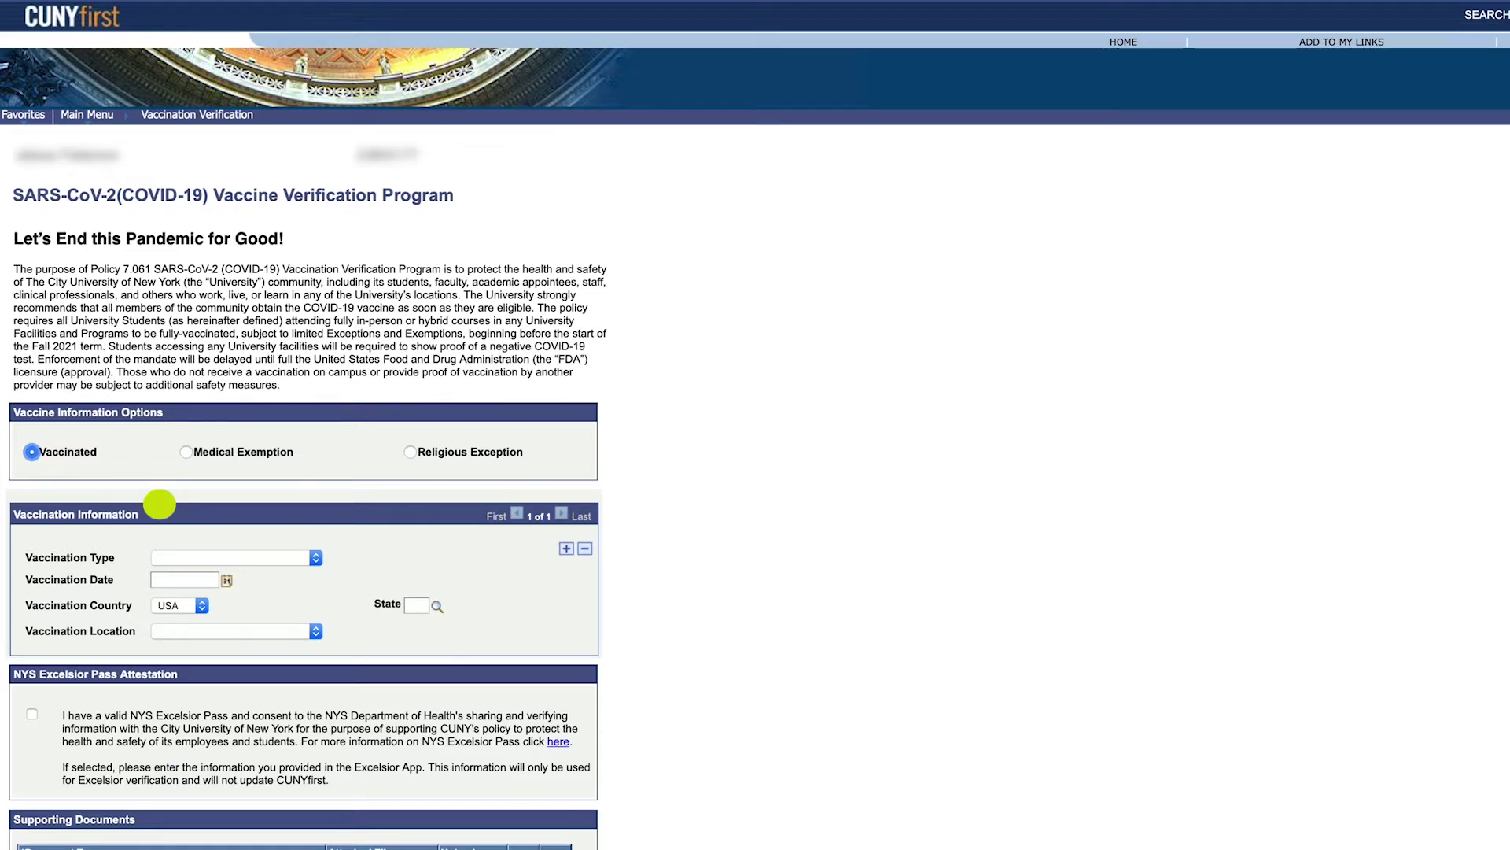
{"action": "left_click", "coordinate": [314, 558]}
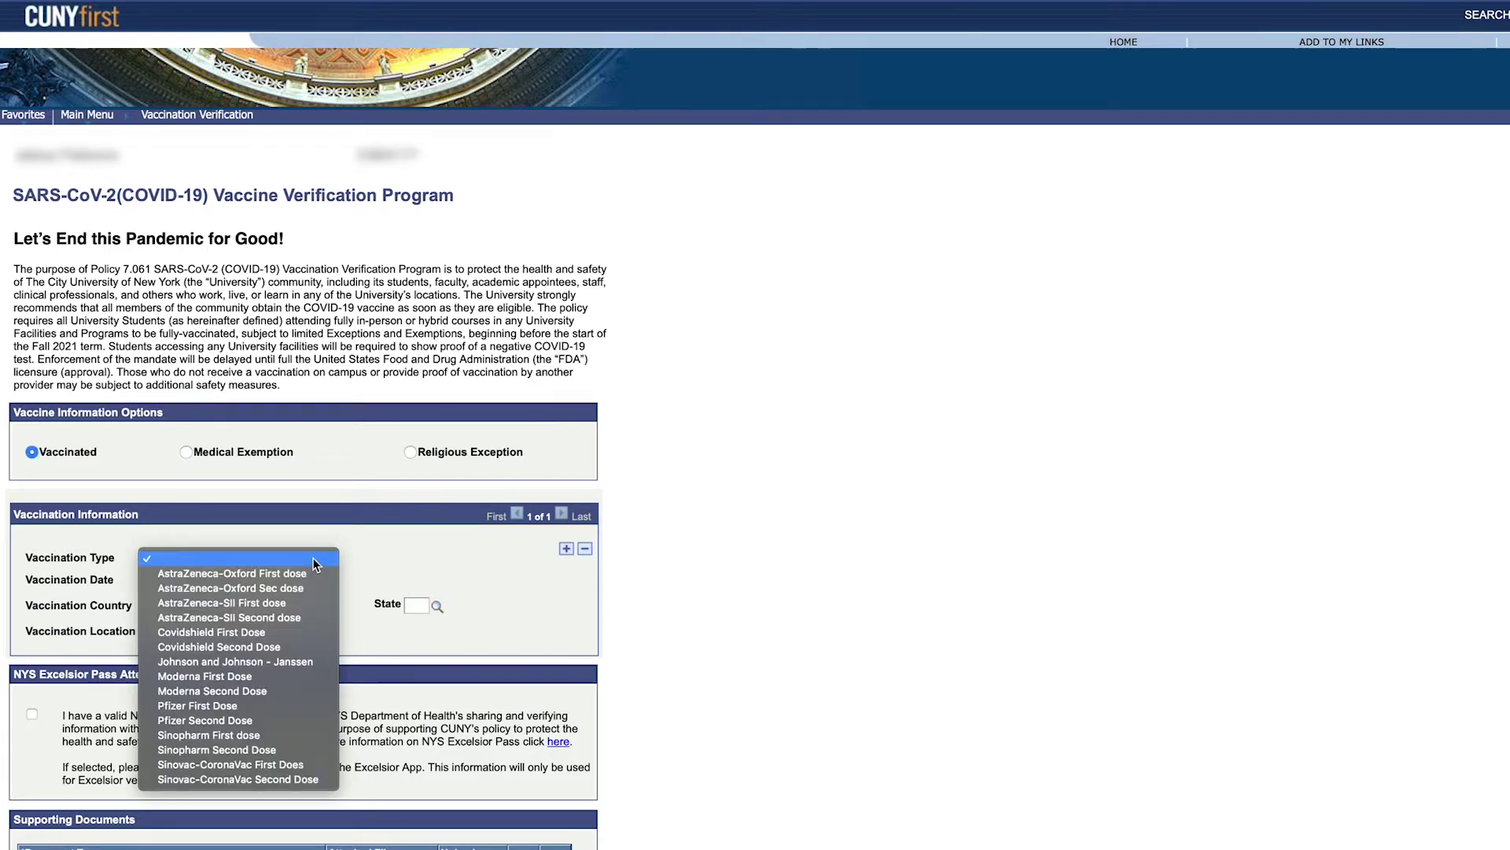
{"action": "left_click", "coordinate": [259, 706]}
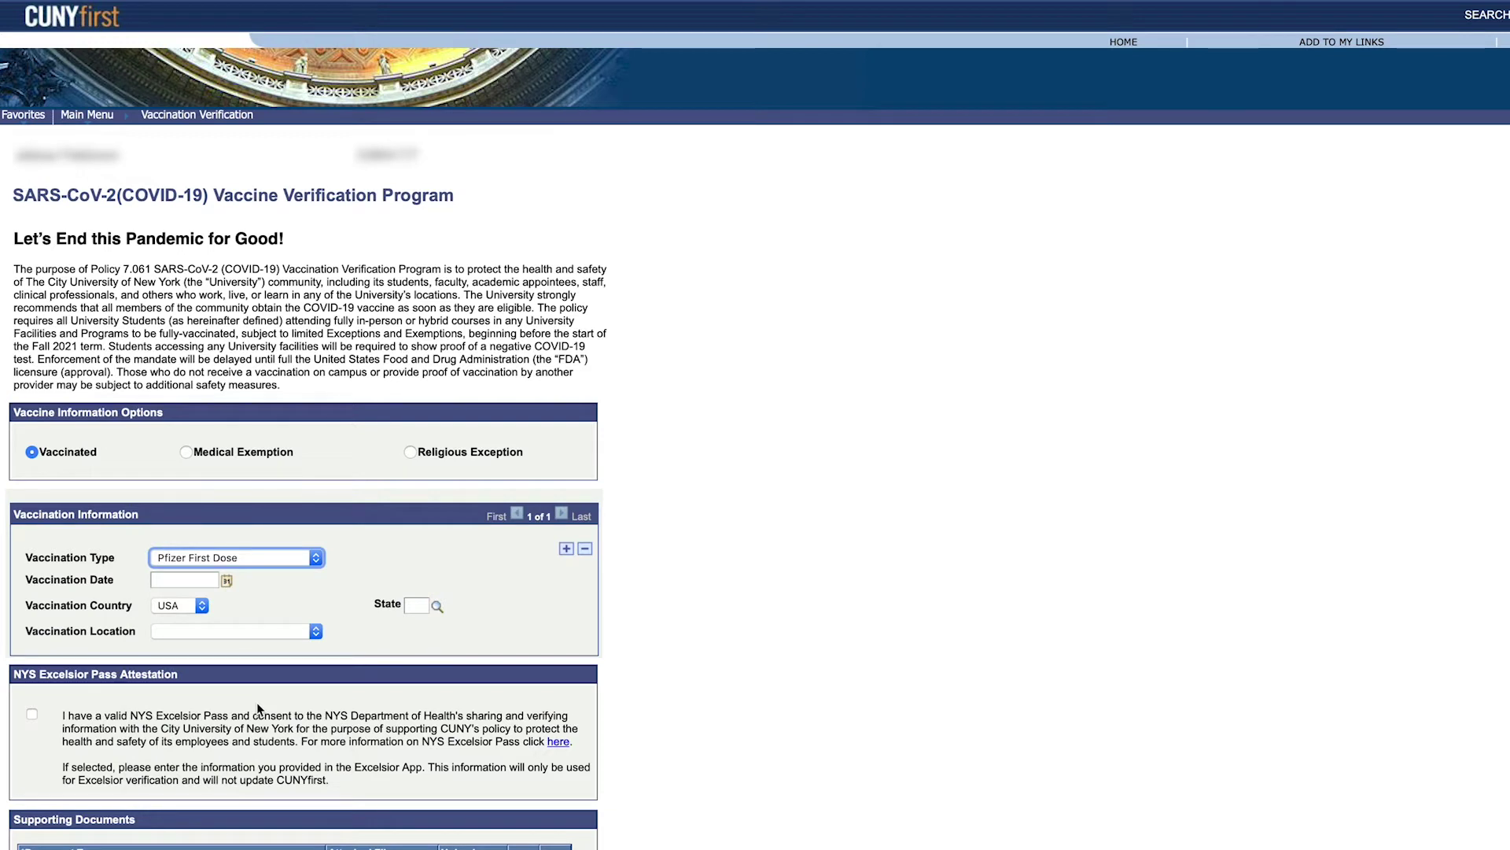
{"action": "left_click", "coordinate": [226, 581]}
{"action": "left_click", "coordinate": [315, 620]}
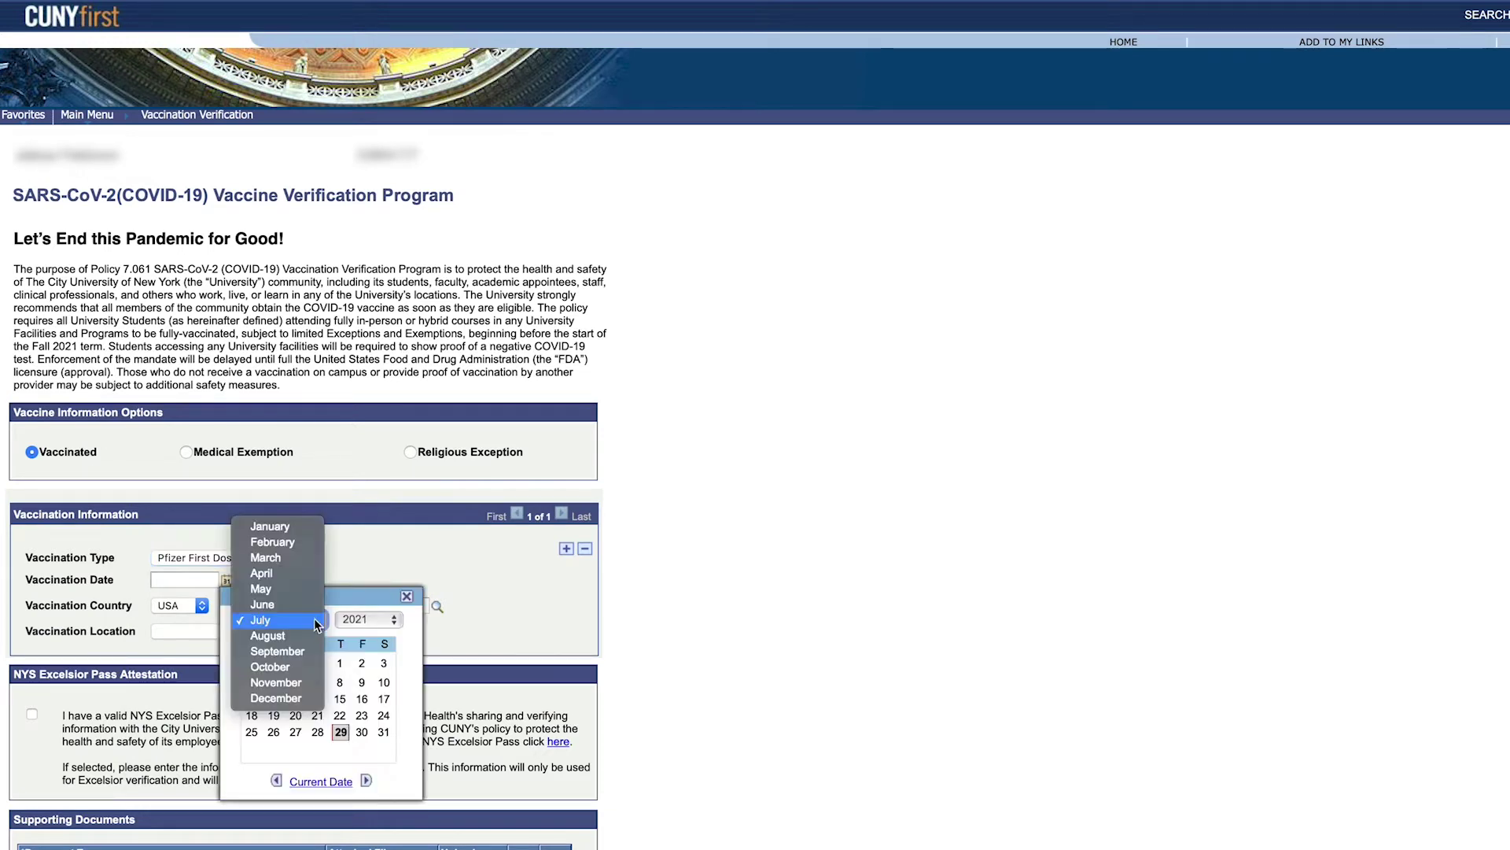
{"action": "left_click", "coordinate": [299, 558]}
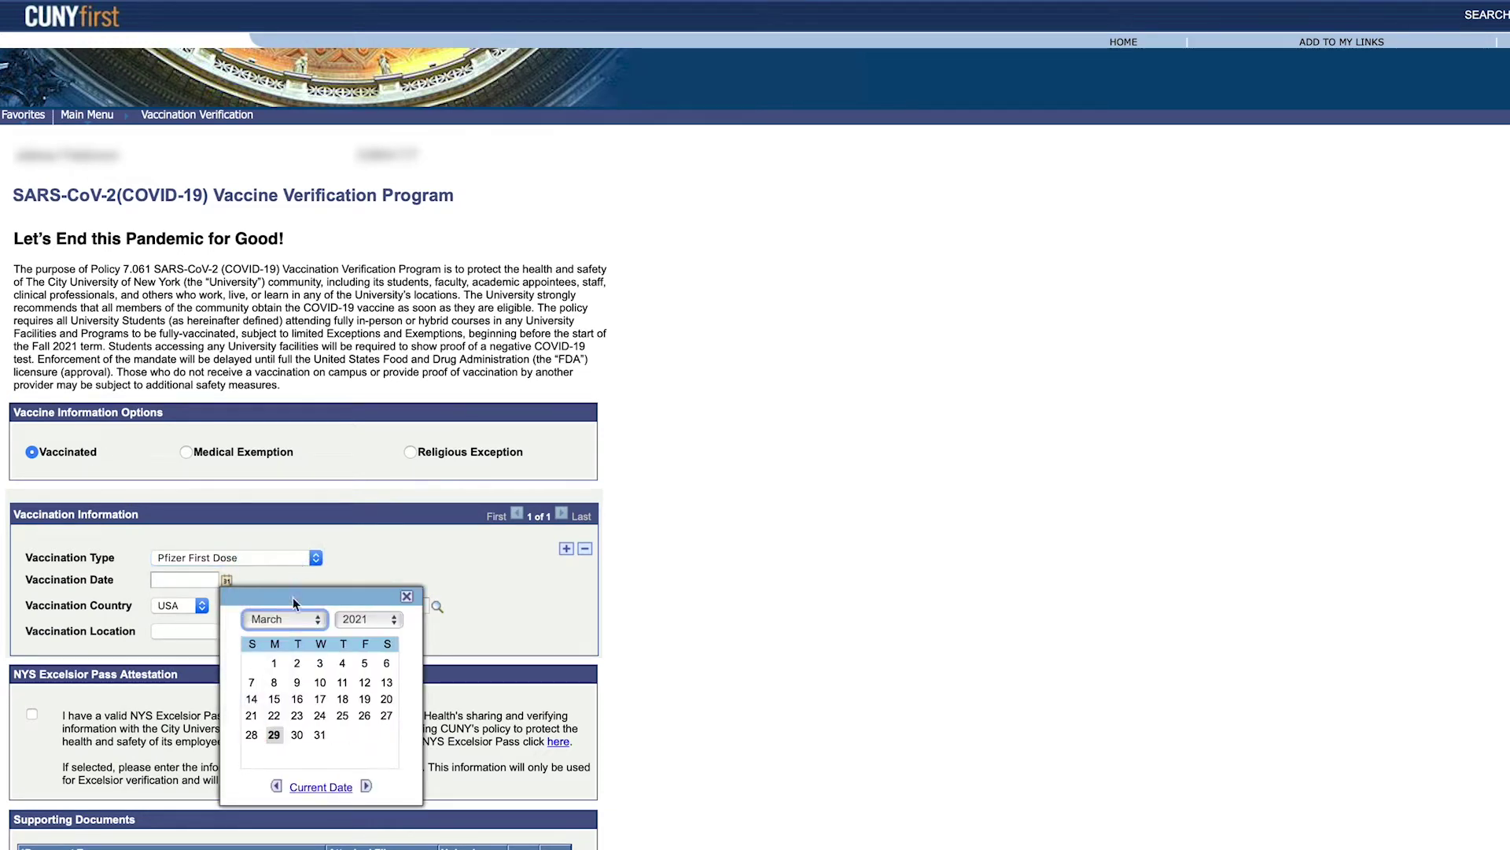
{"action": "left_click", "coordinate": [251, 715]}
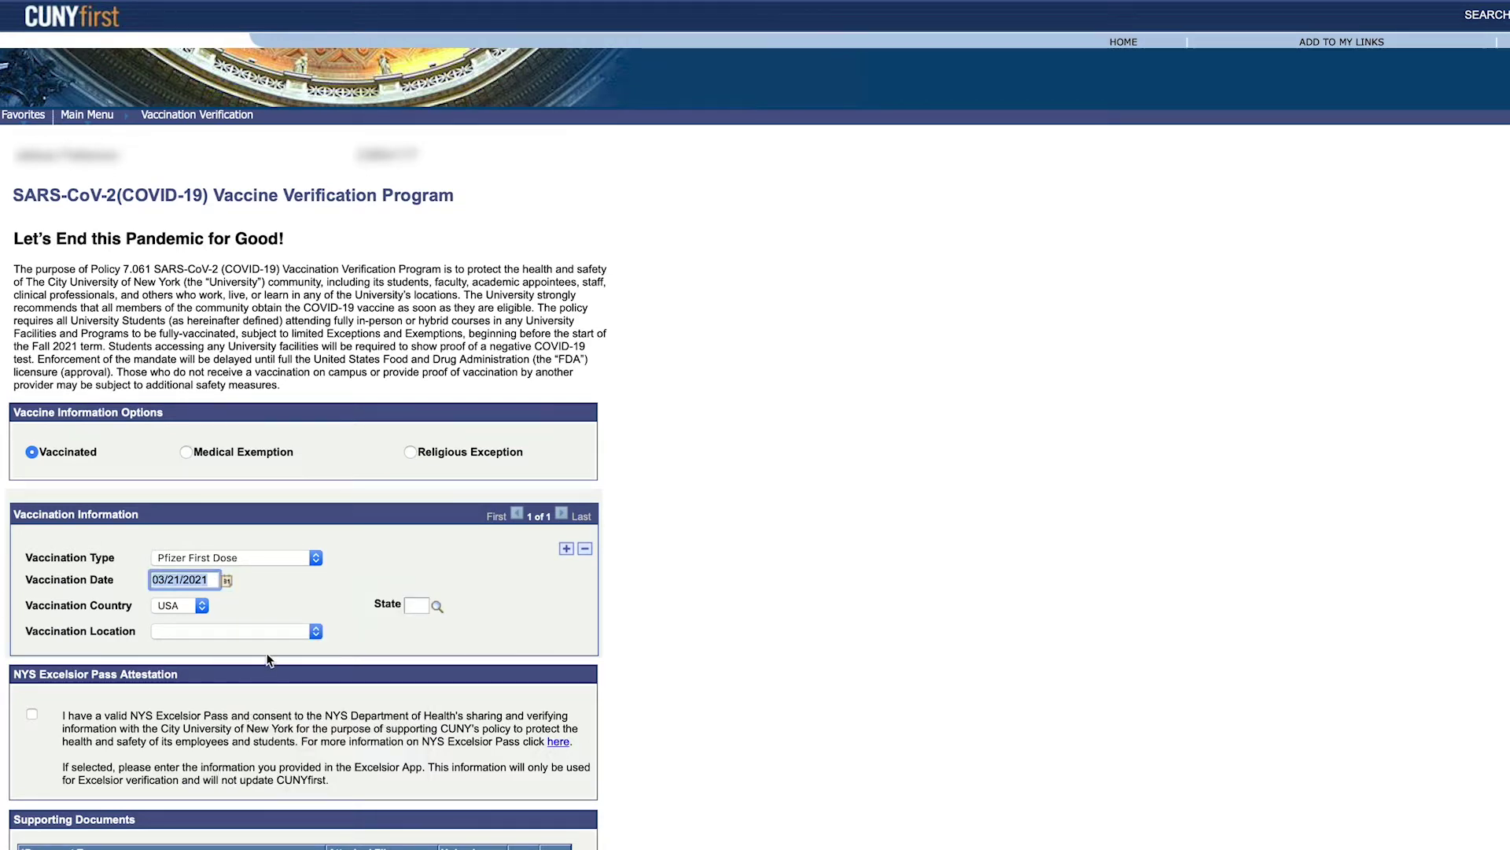
Step: Set the first dose's vaccination location to Mass Vaccination Site and its state to NY
{"action": "left_click", "coordinate": [294, 636]}
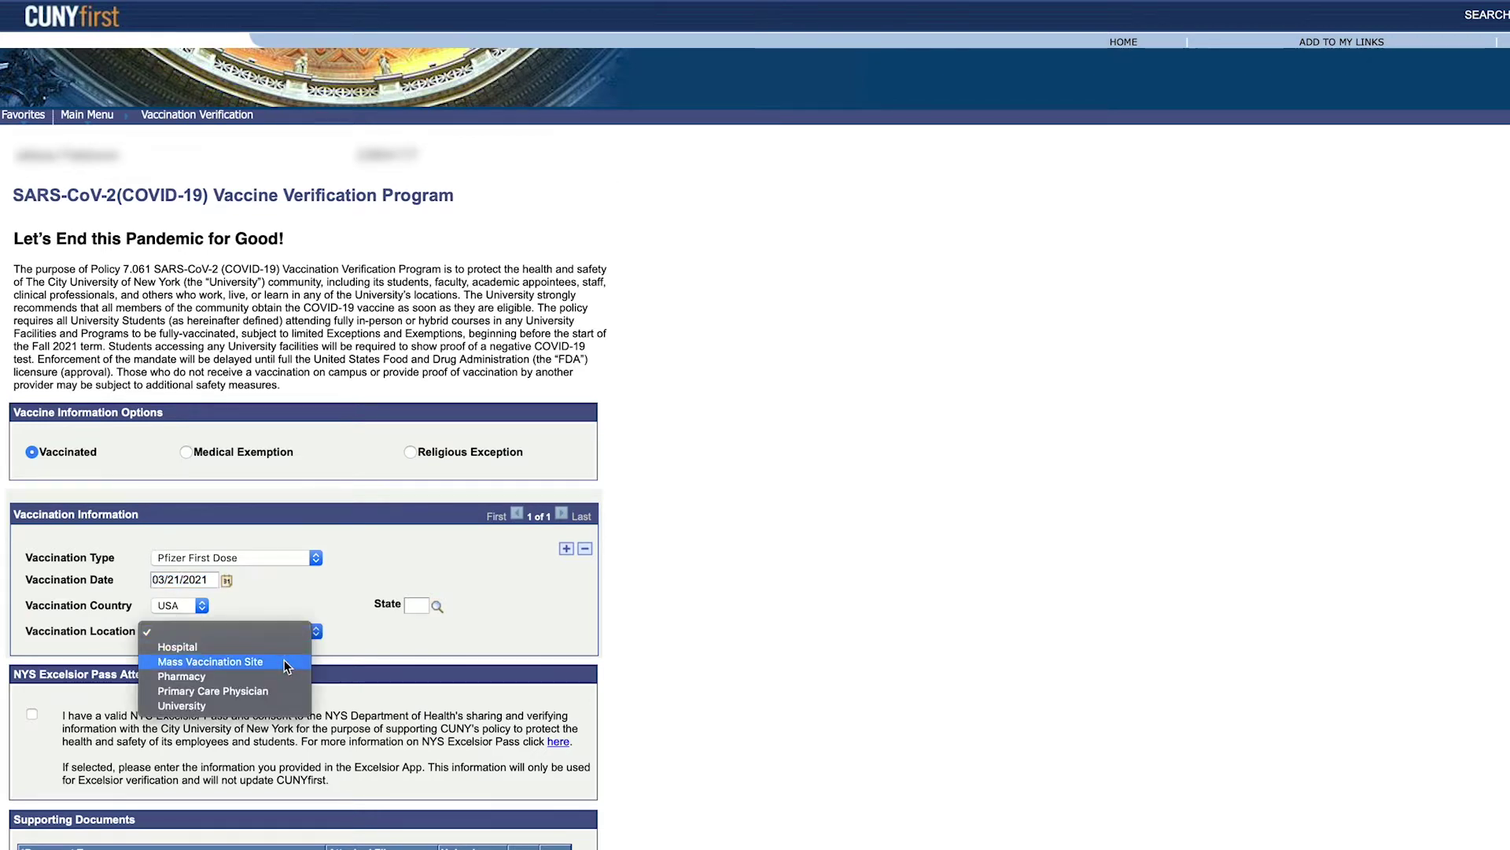
{"action": "left_click", "coordinate": [285, 661]}
{"action": "left_click", "coordinate": [415, 604]}
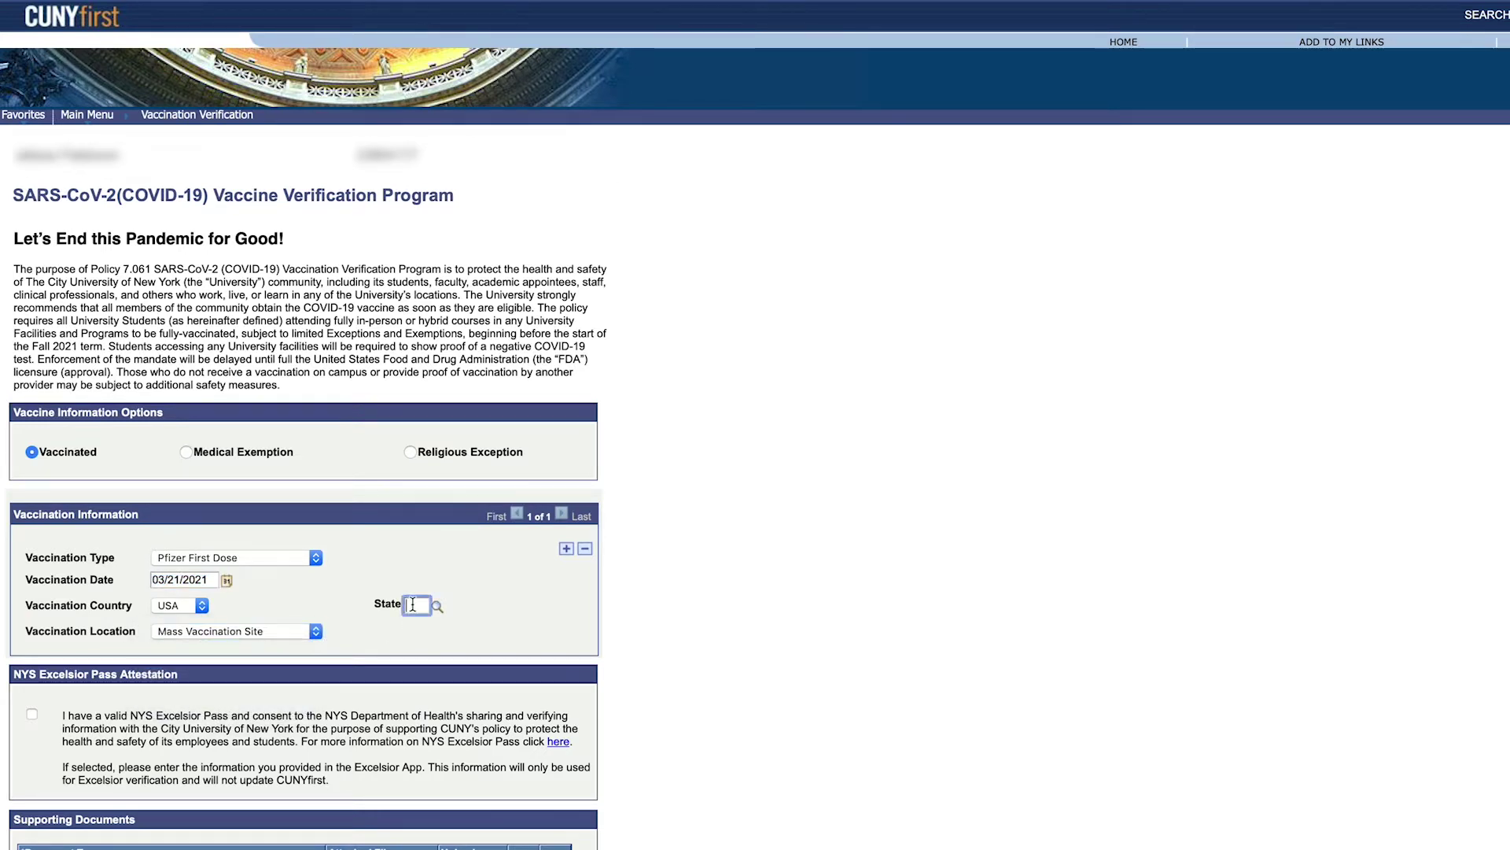
{"action": "type", "text": "NY"}
{"action": "left_click", "coordinate": [587, 606]}
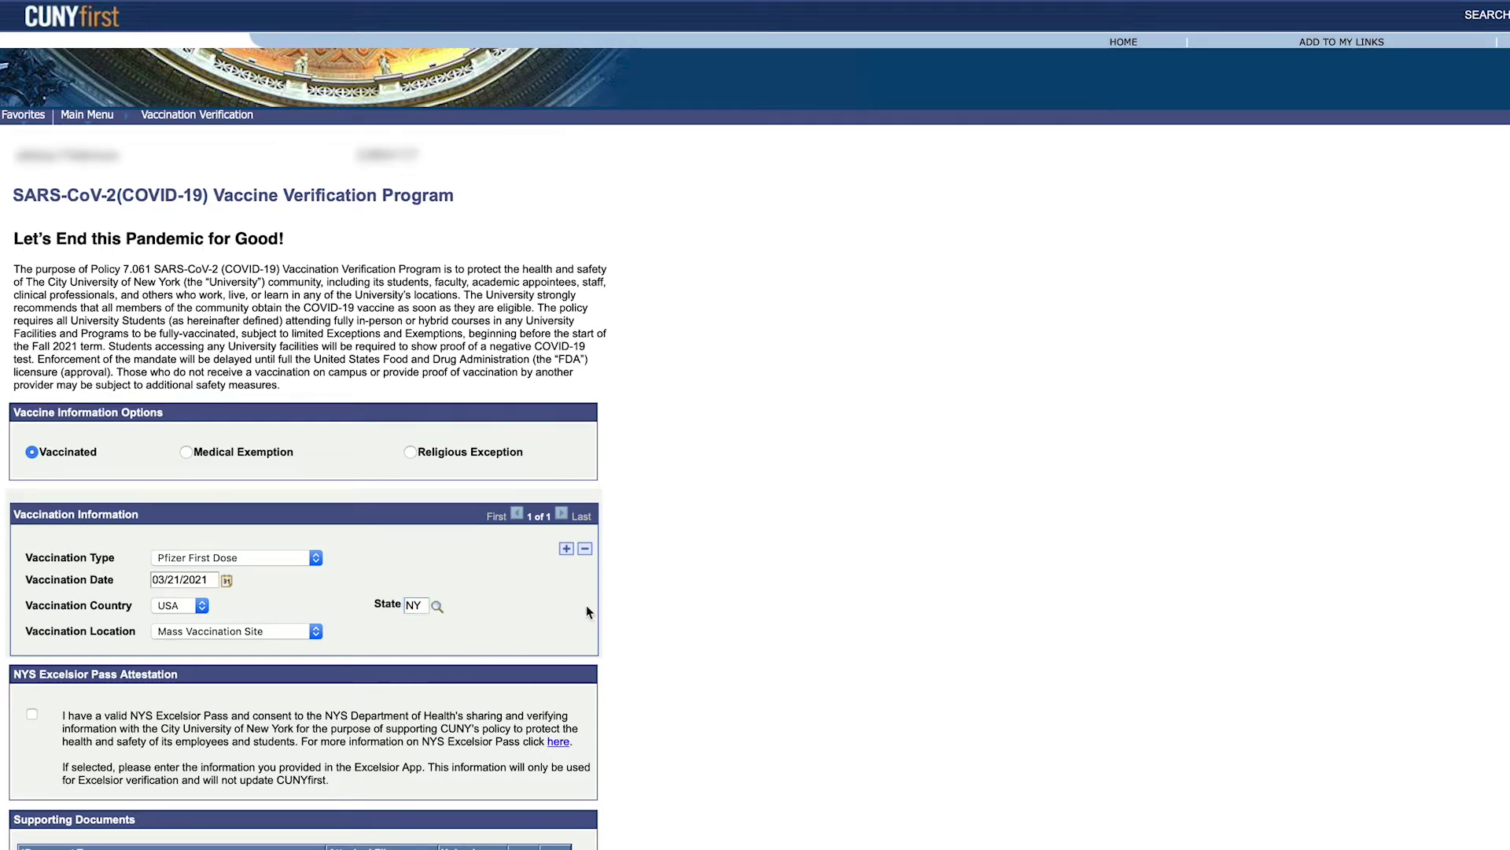
Step: Add a second vaccination record for Pfizer Second Dose with vaccination date 04/11/2021
{"action": "left_click", "coordinate": [565, 553]}
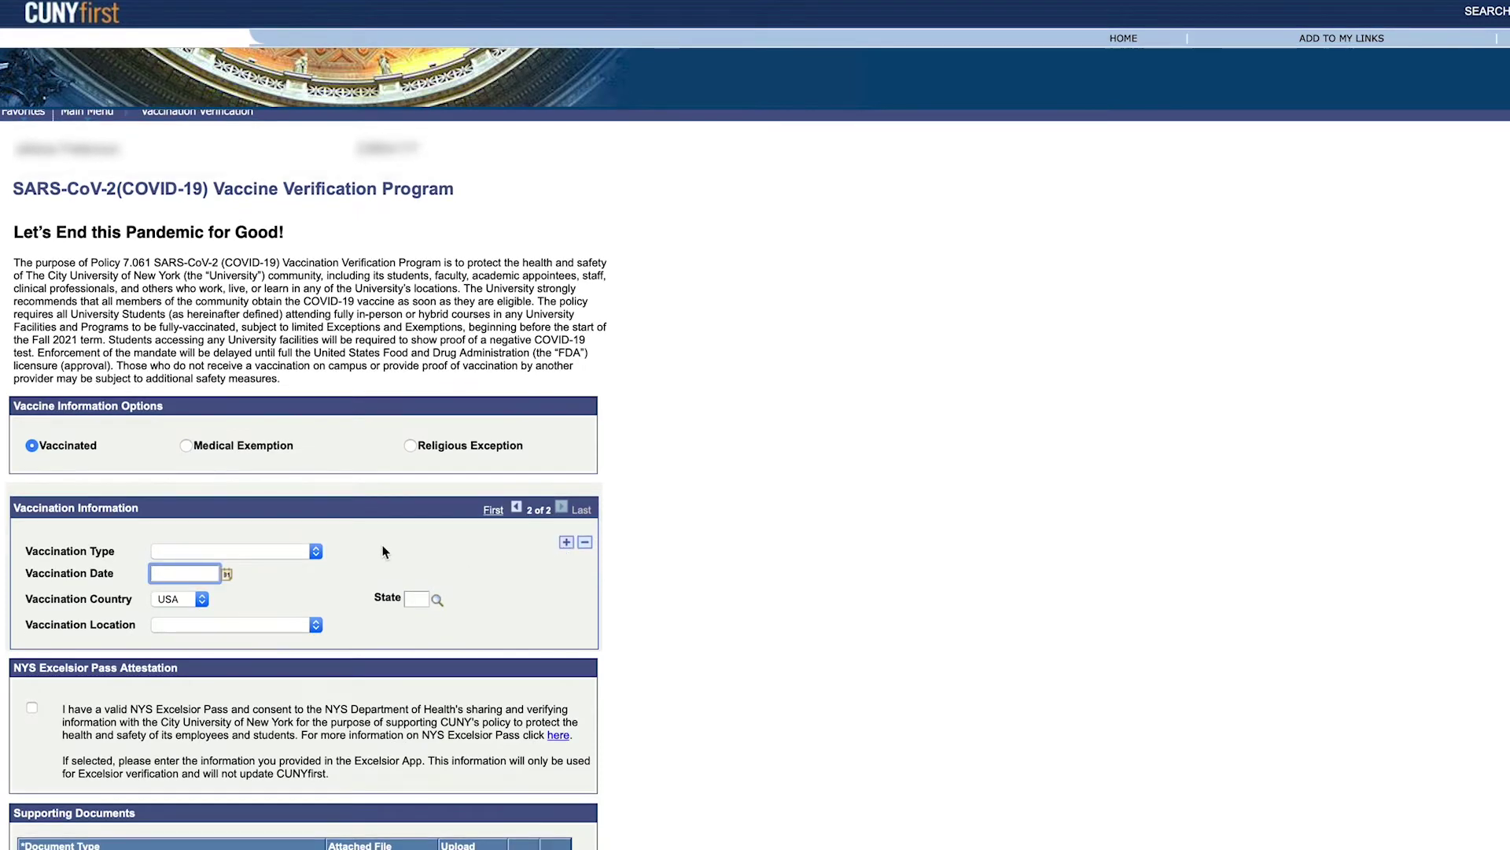
{"action": "left_click", "coordinate": [316, 554]}
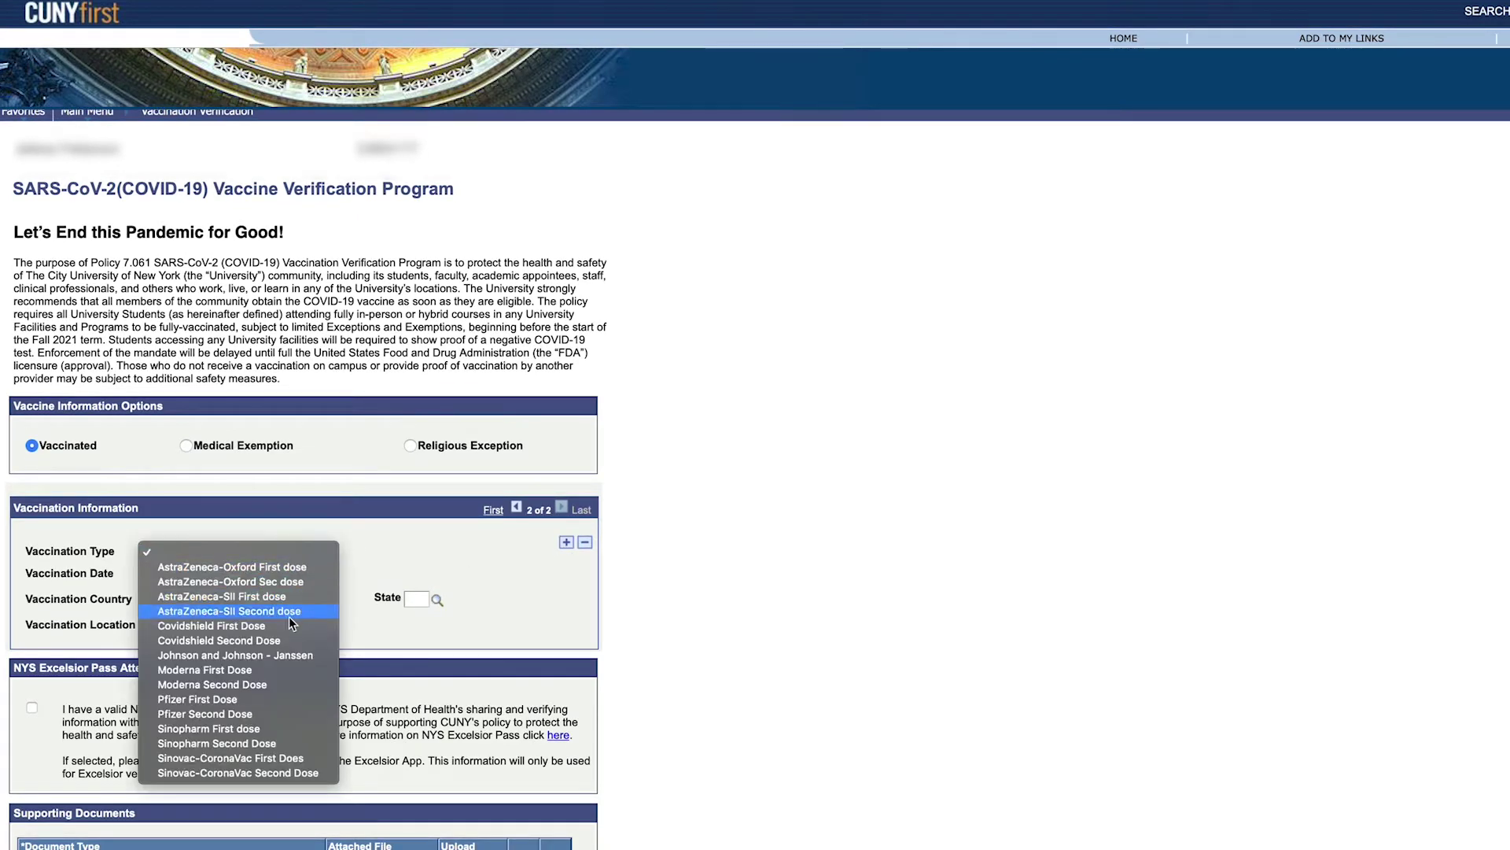
{"action": "left_click", "coordinate": [280, 708]}
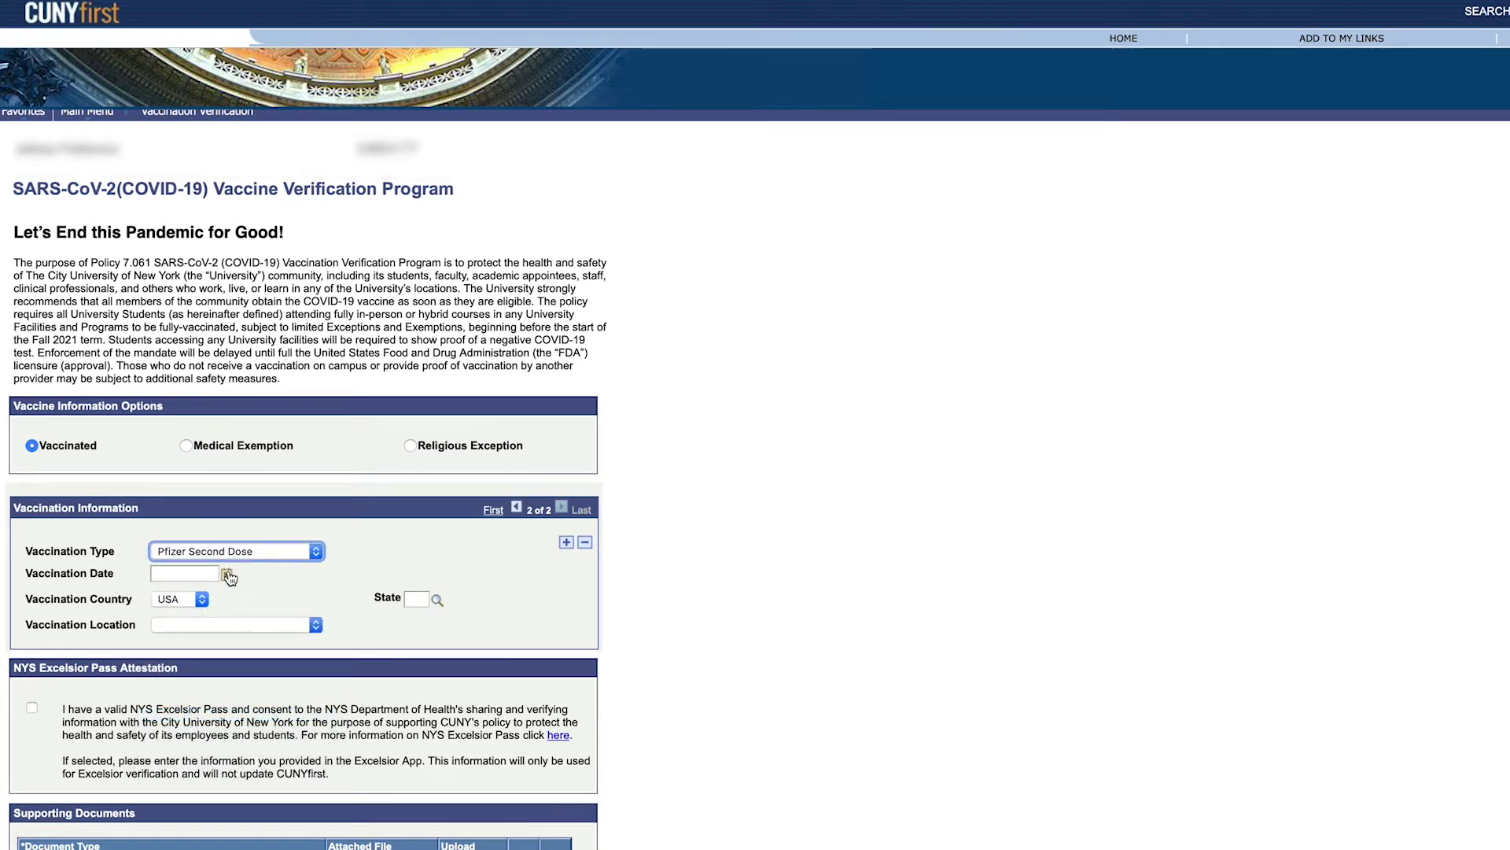
{"action": "left_click", "coordinate": [228, 575]}
{"action": "left_click", "coordinate": [318, 614]}
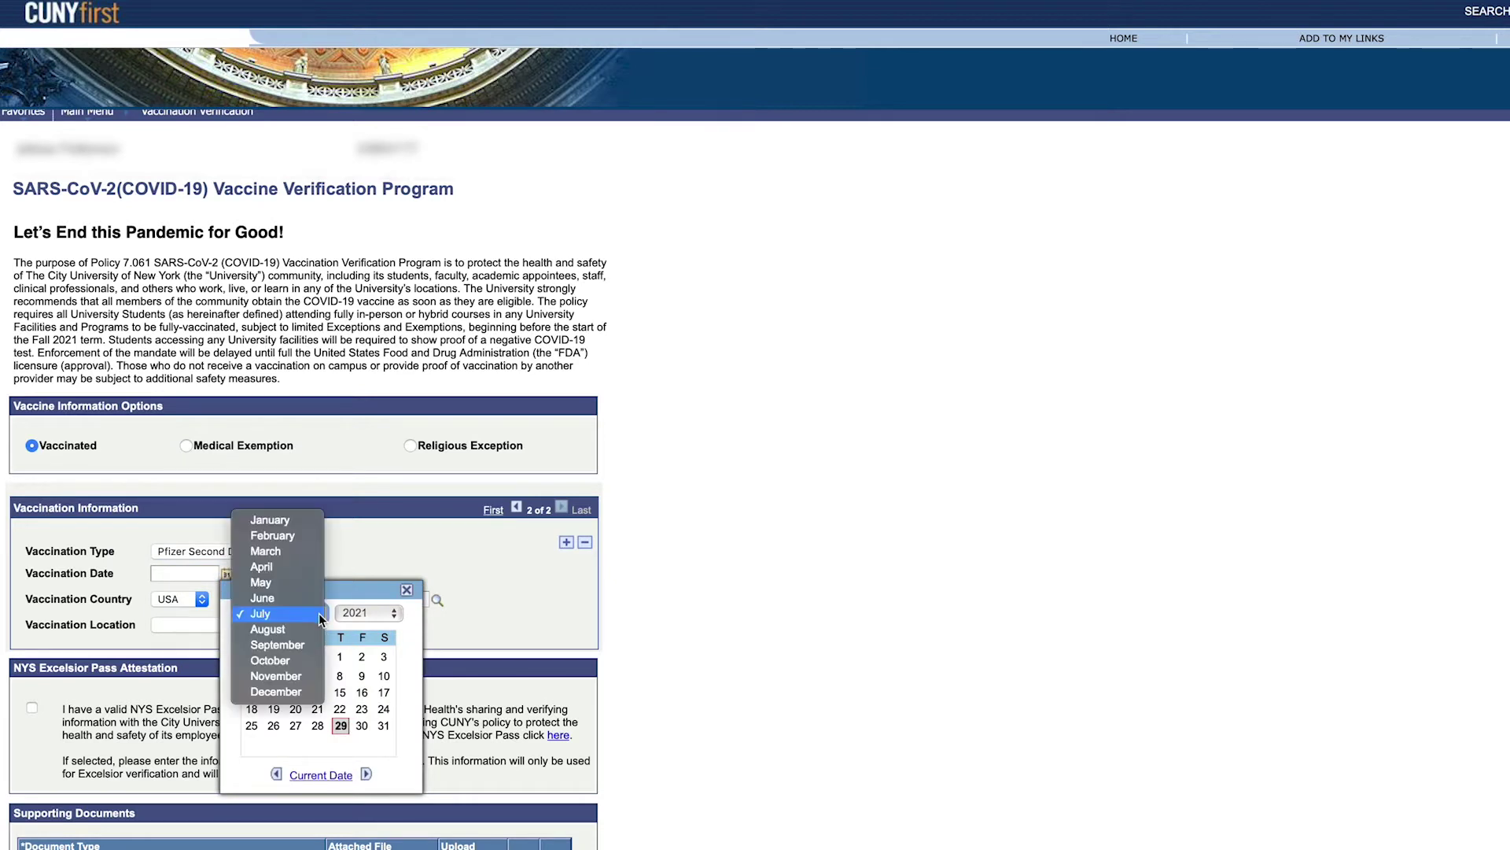
{"action": "left_click", "coordinate": [261, 566]}
{"action": "left_click", "coordinate": [252, 693]}
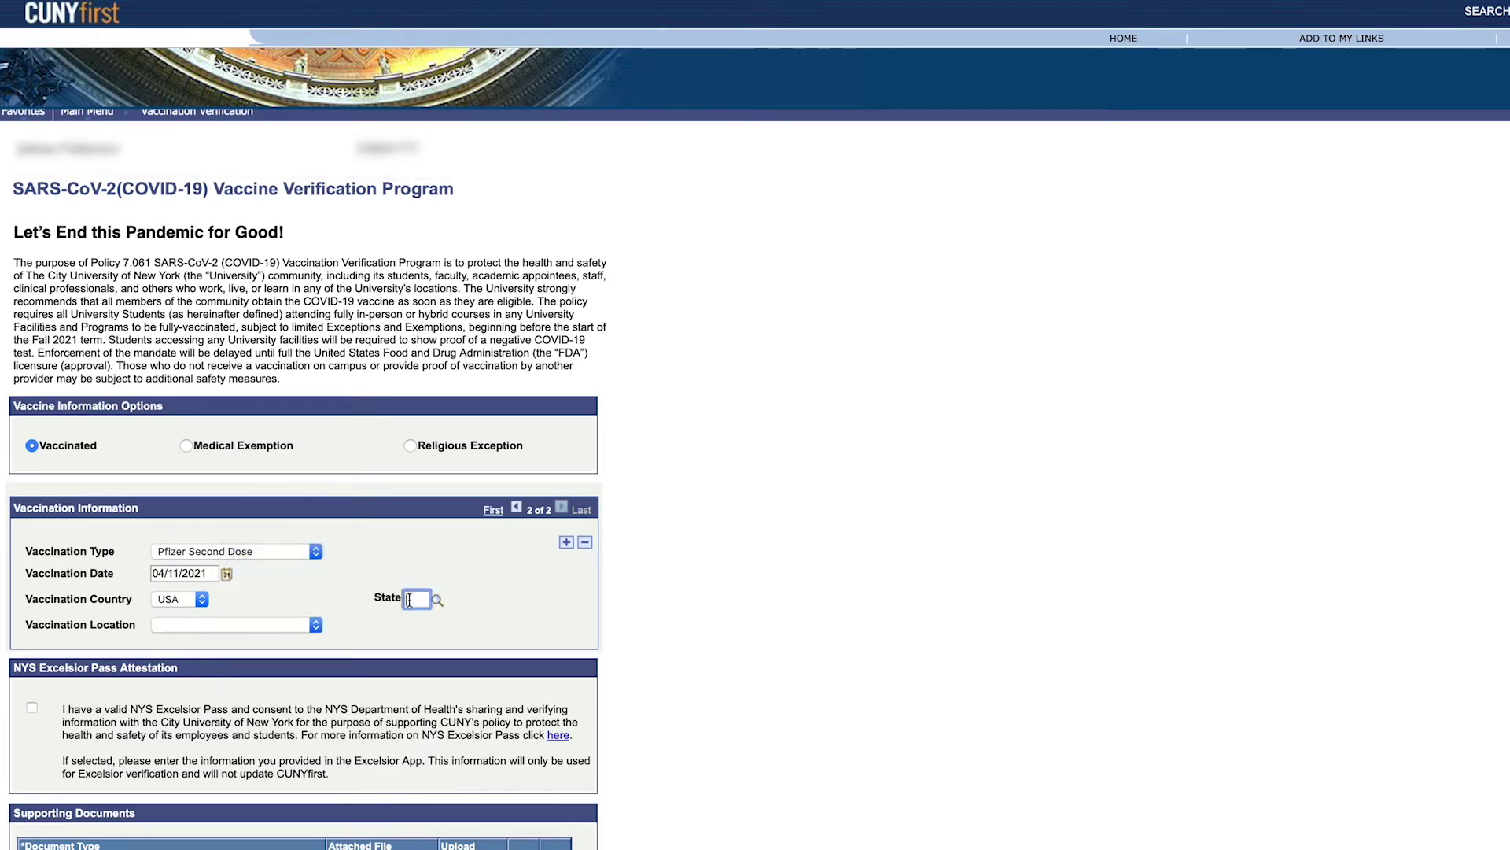
Step: Set the second dose's state to NY and its vaccination location to Mass Vaccination Site
{"action": "left_click", "coordinate": [417, 599]}
{"action": "type", "text": "NY"}
{"action": "left_click", "coordinate": [316, 625]}
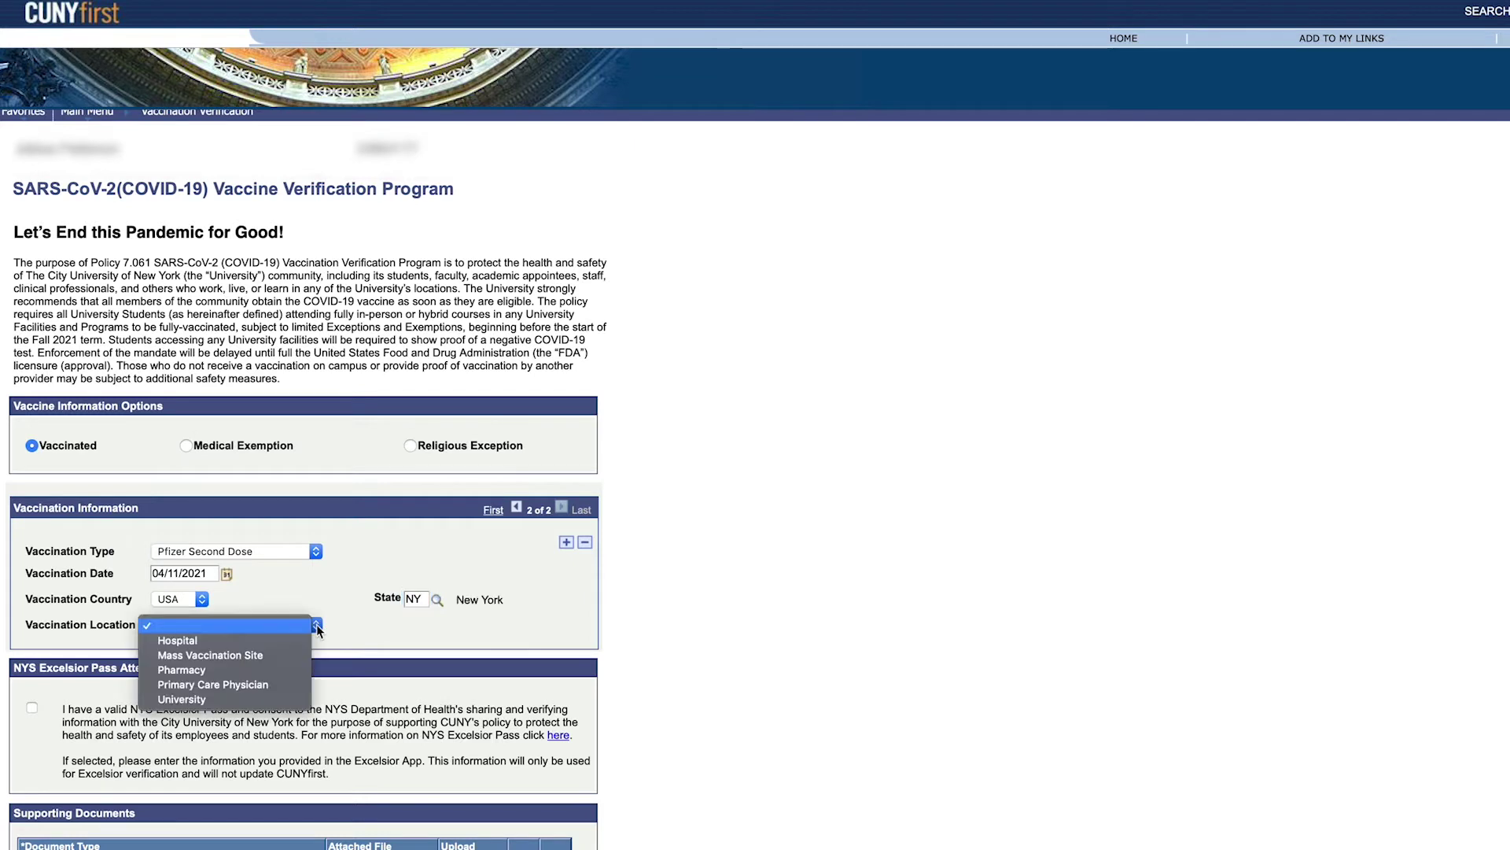
{"action": "left_click", "coordinate": [308, 655]}
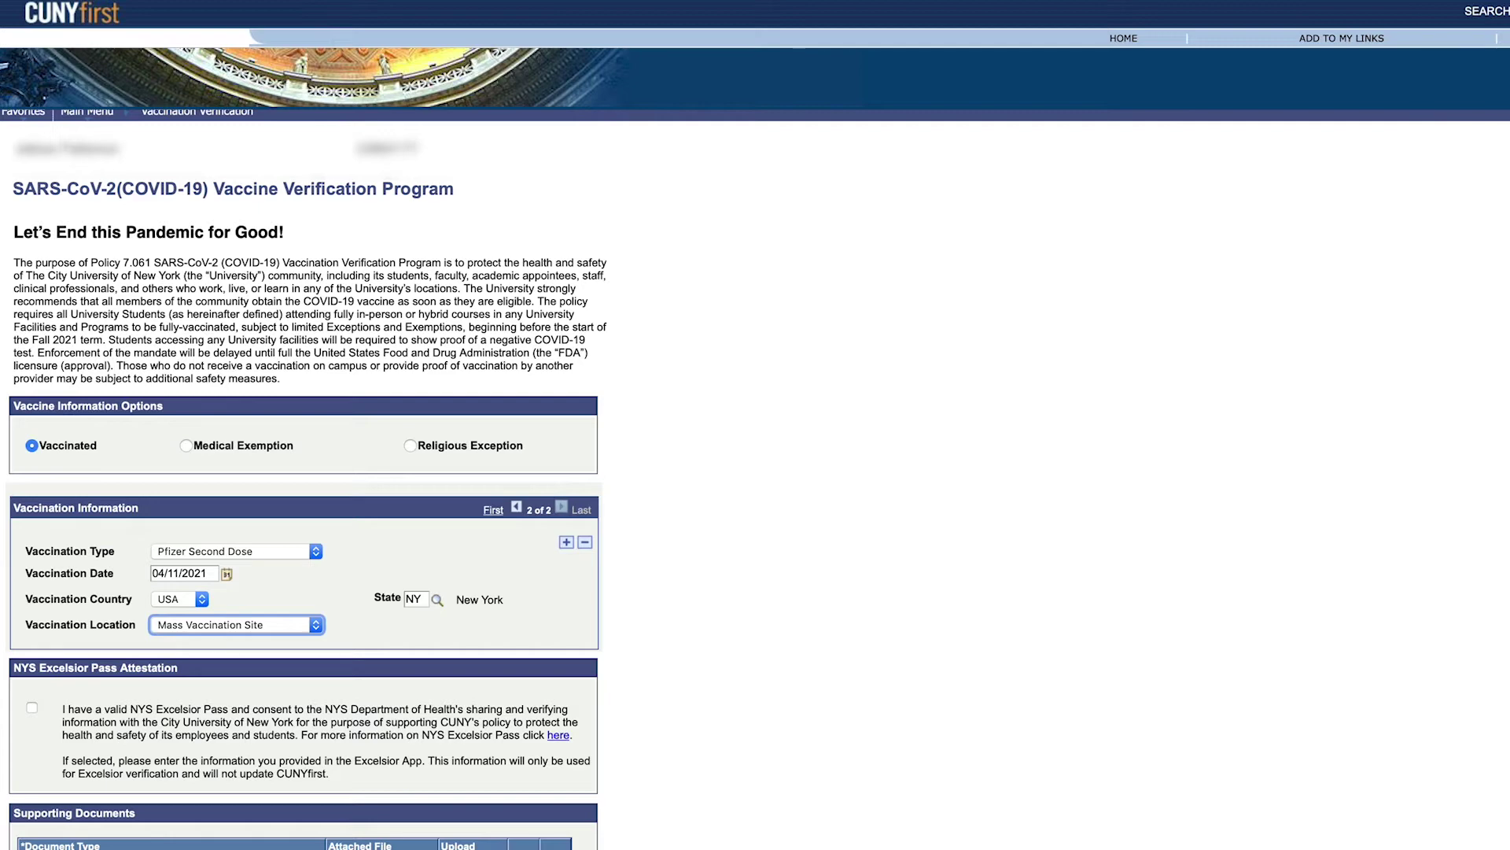
Step: Consent to the NYS Excelsior Pass attestation and fill in the student's last name, first name, telephone, date of birth and zip code
{"action": "left_click", "coordinate": [31, 711]}
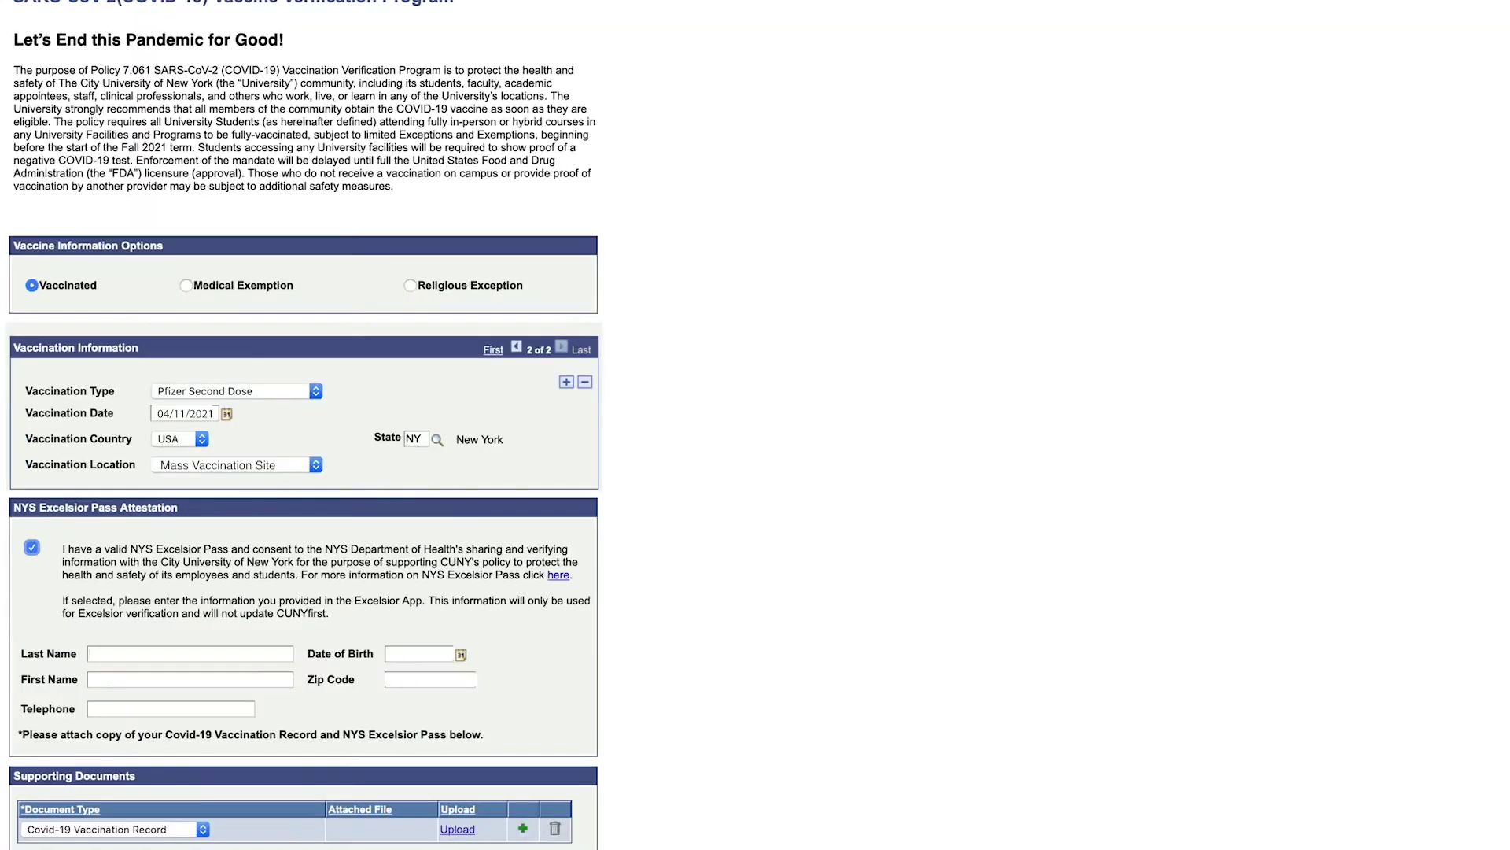
{"action": "type", "text": "LASTNAME"}
{"action": "key", "text": "Tab"}
{"action": "type", "text": "FIRSTNAME"}
{"action": "key", "text": "Tab"}
{"action": "type", "text": "123"}
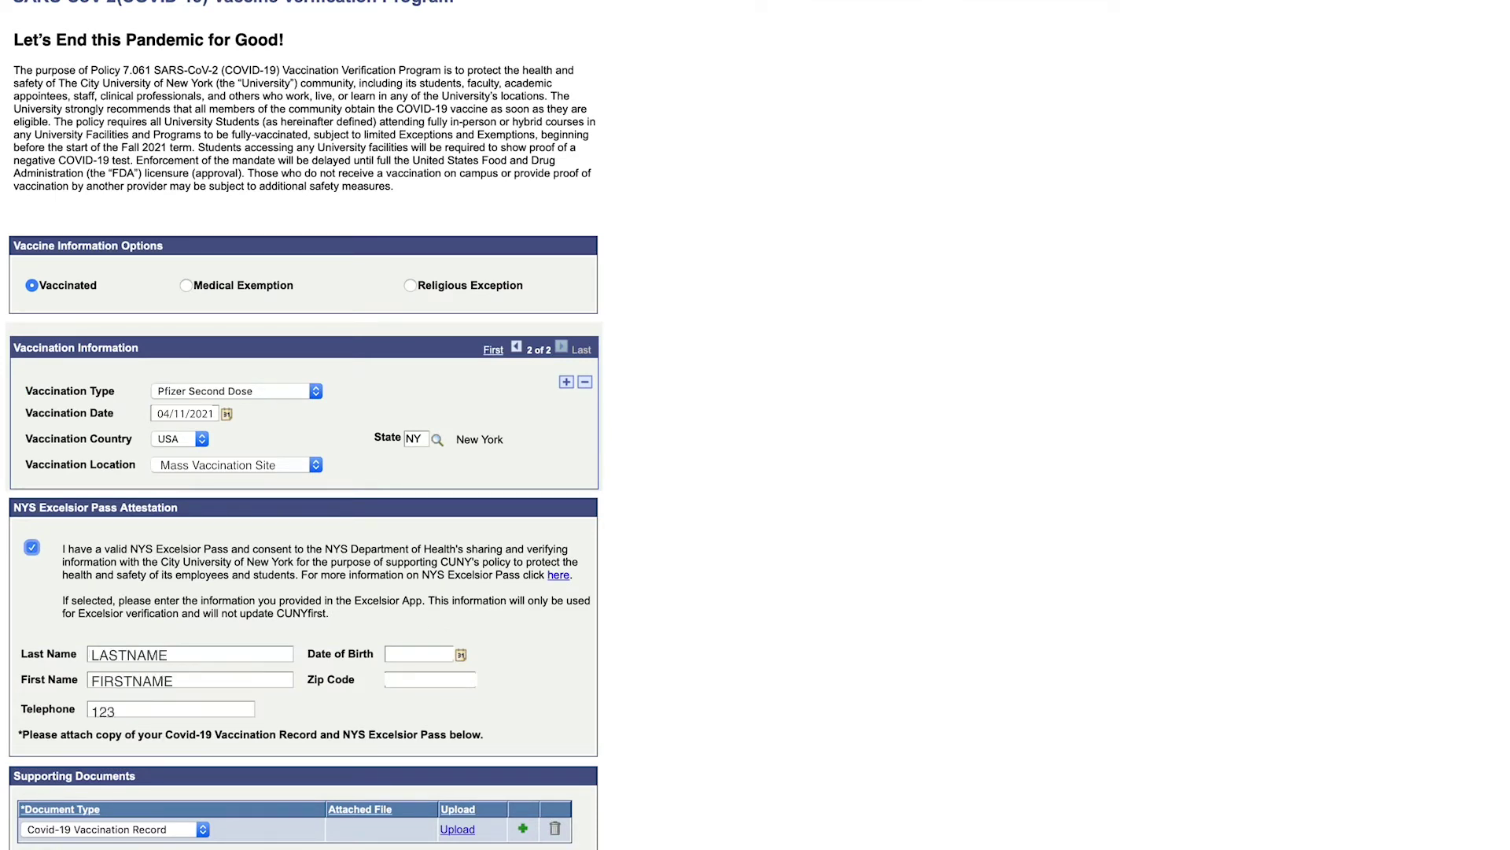
{"action": "type", "text": "/456-7891"}
{"action": "key", "text": "Tab"}
{"action": "type", "text": "10/20/199"}
{"action": "type", "text": "10708"}
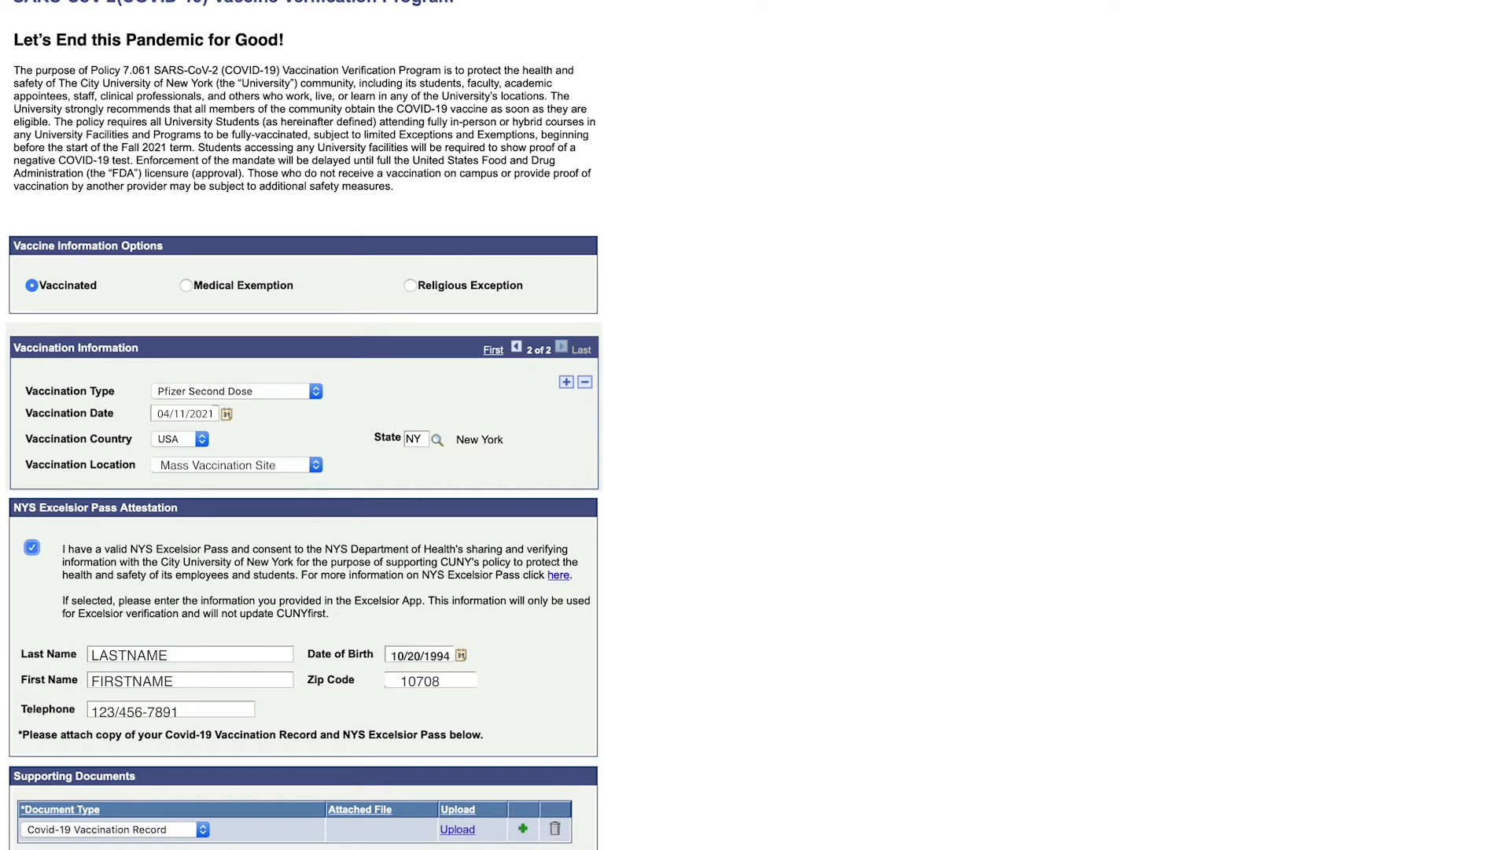
Step: Upload VaccinationCard.jpg as the Covid-19 Vaccination Record in the supporting documents
{"action": "scroll", "coordinate": [159, 469], "scroll_direction": "down", "scroll_amount": 4}
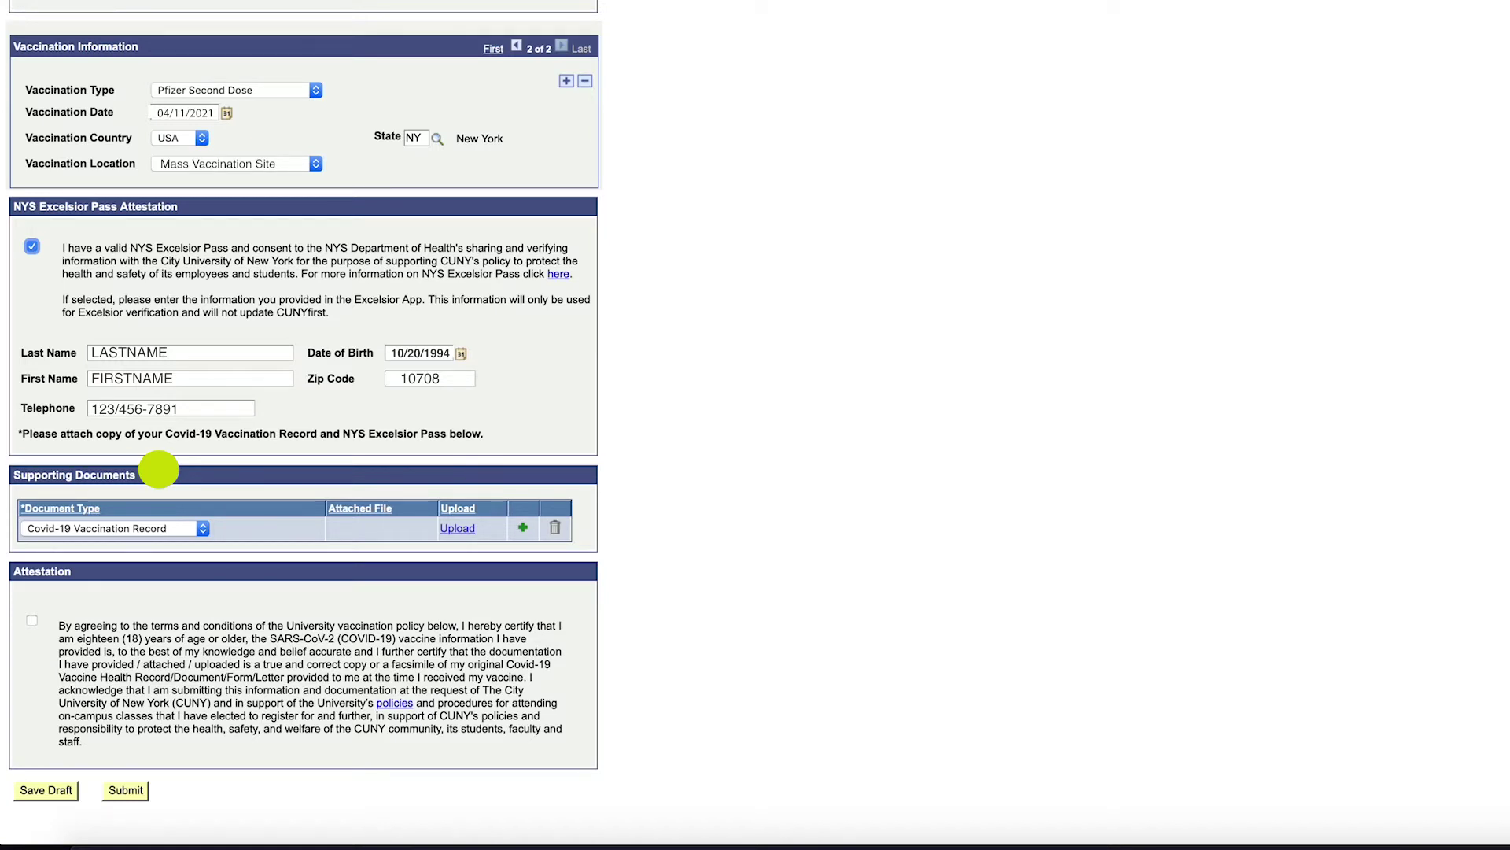
{"action": "left_click", "coordinate": [202, 529]}
{"action": "left_click", "coordinate": [189, 531]}
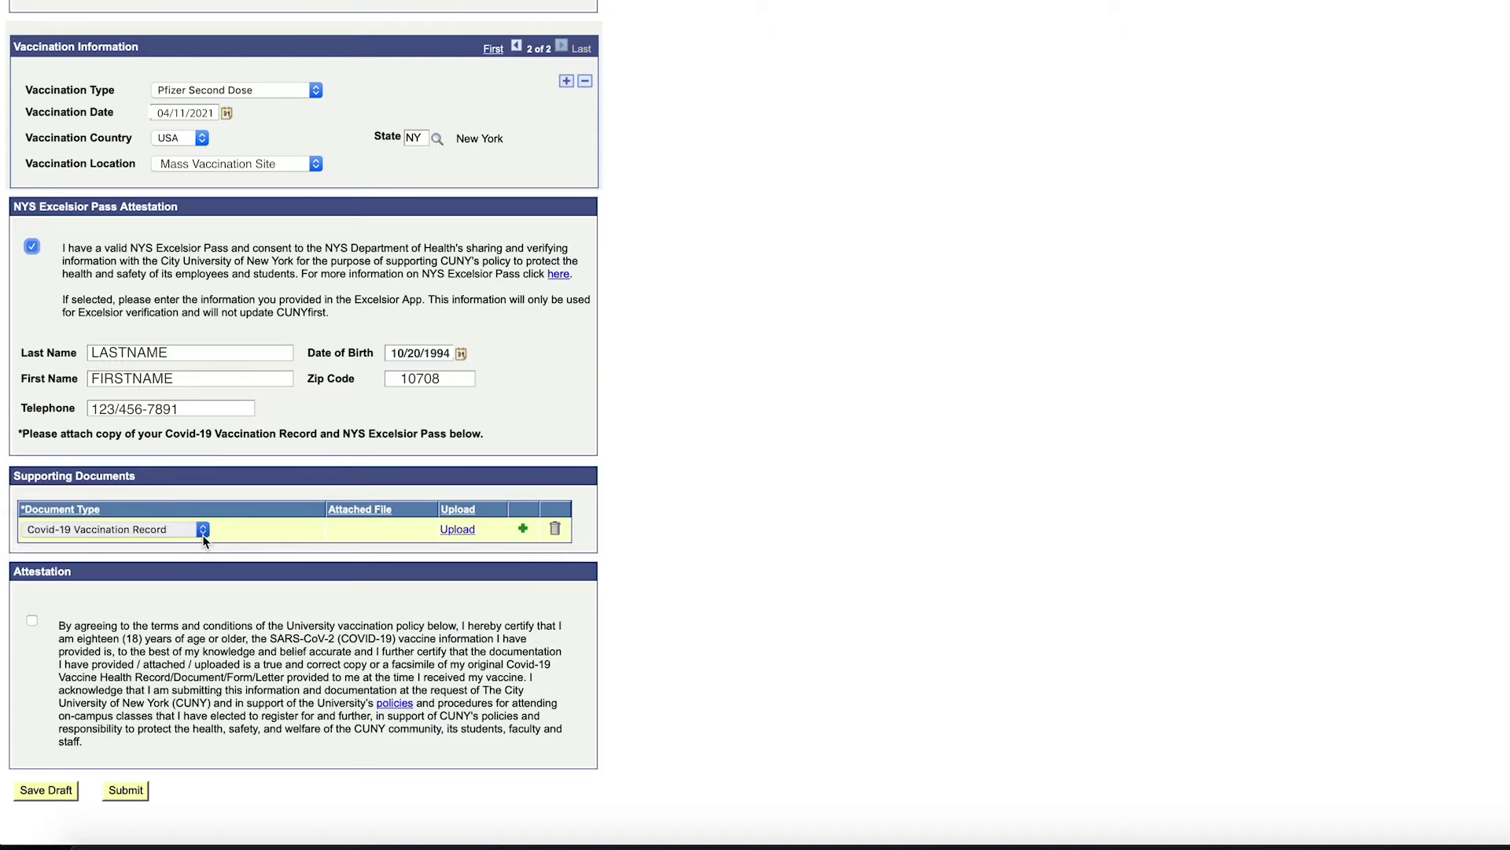
{"action": "left_click", "coordinate": [454, 530]}
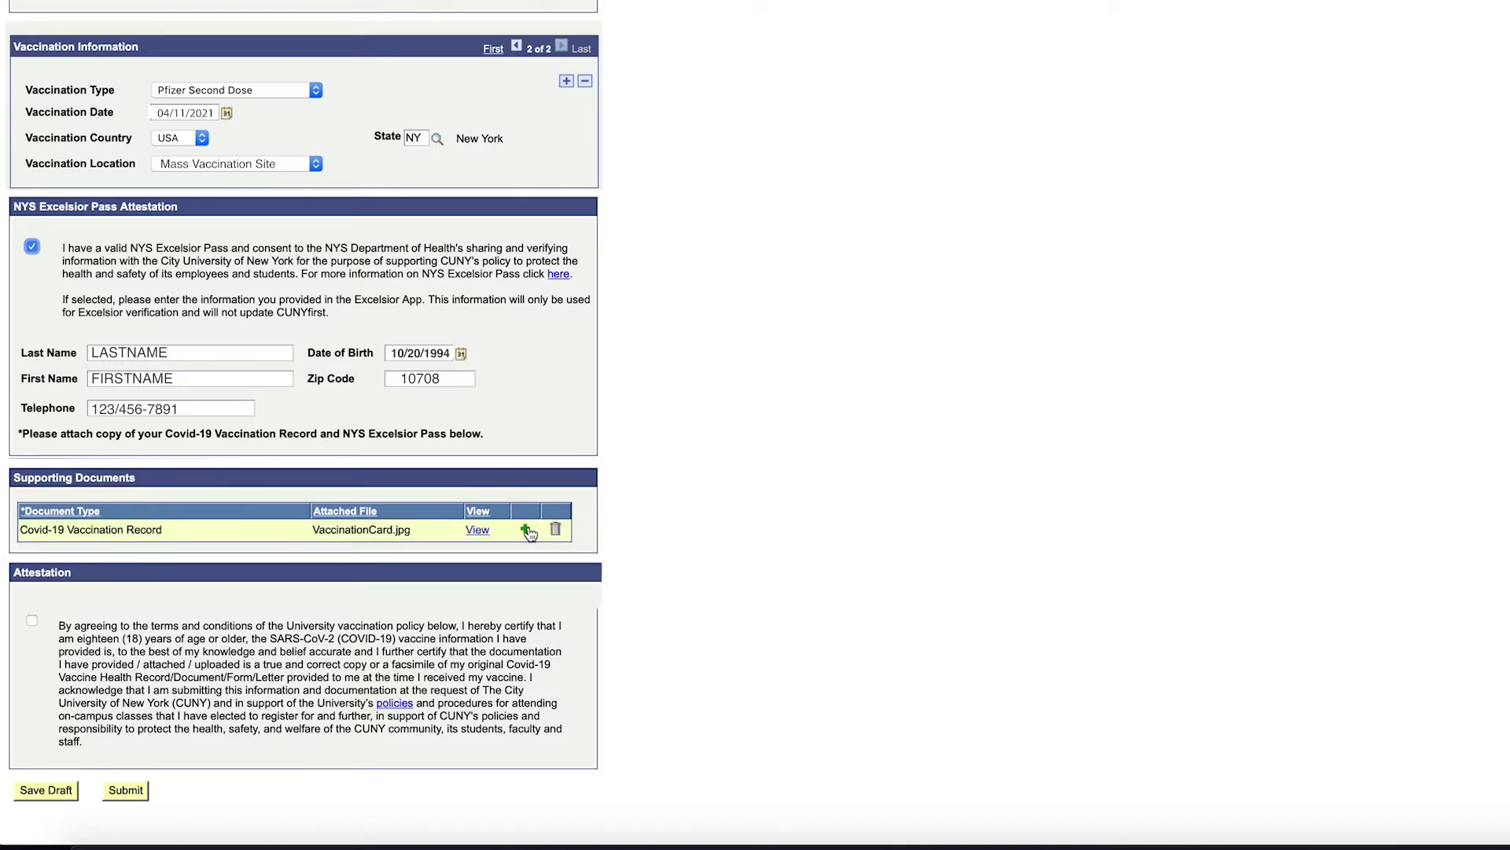
Step: Add a second supporting document of type NYS Excelsior Pass and upload ExcelsiorPass.pdf for it
{"action": "left_click", "coordinate": [524, 528]}
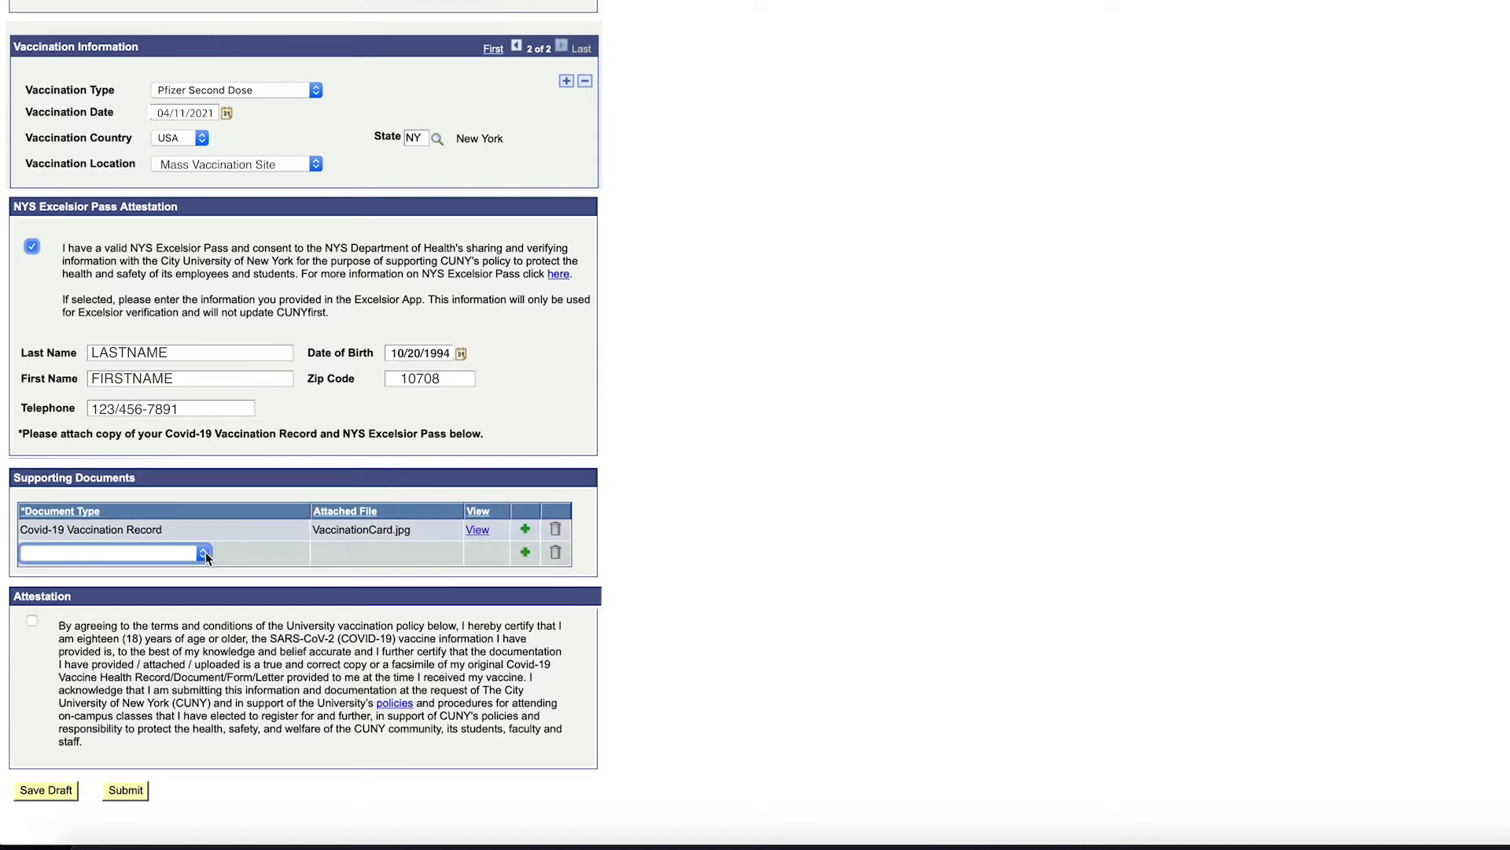
{"action": "left_click", "coordinate": [205, 553]}
{"action": "left_click", "coordinate": [184, 583]}
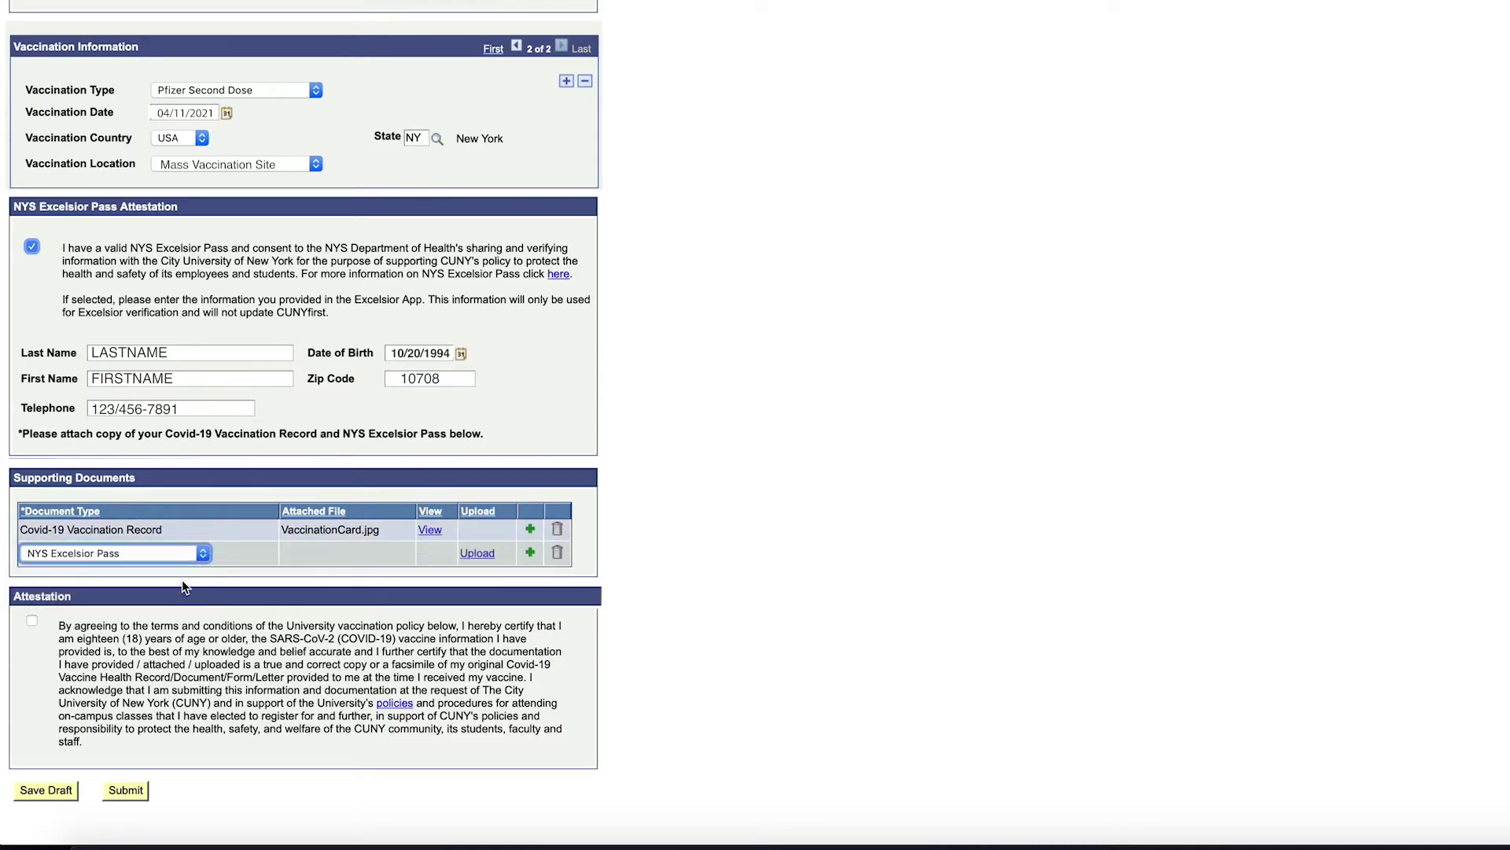
{"action": "left_click", "coordinate": [476, 553]}
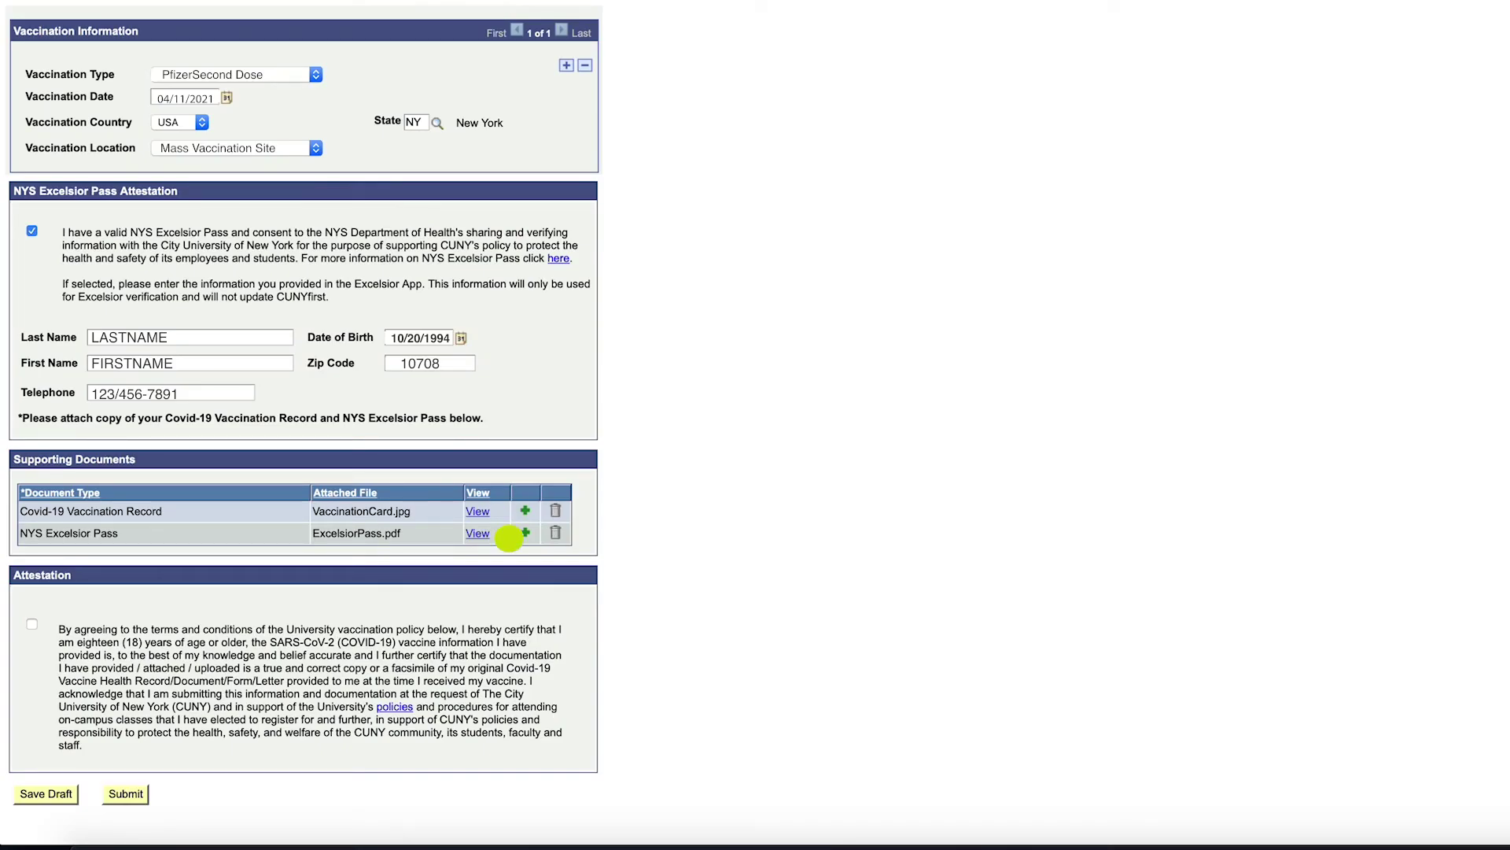
Step: Agree to the attestation and fill in the parent or legal guardian's last name, first name, email address and phone
{"action": "left_click", "coordinate": [33, 626]}
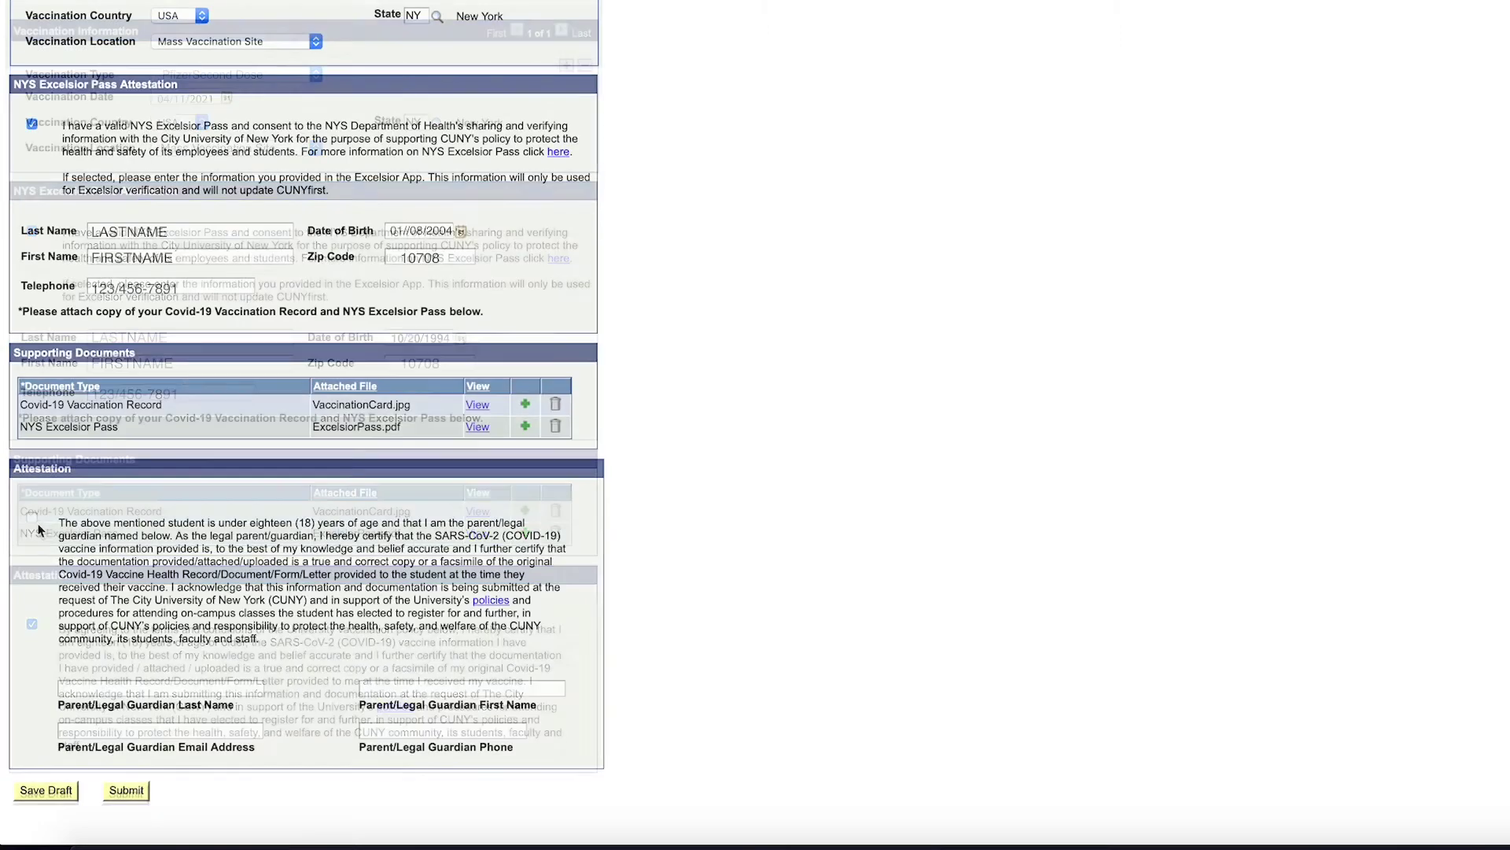
{"action": "left_click", "coordinate": [86, 687]}
{"action": "type", "text": "Lastna"}
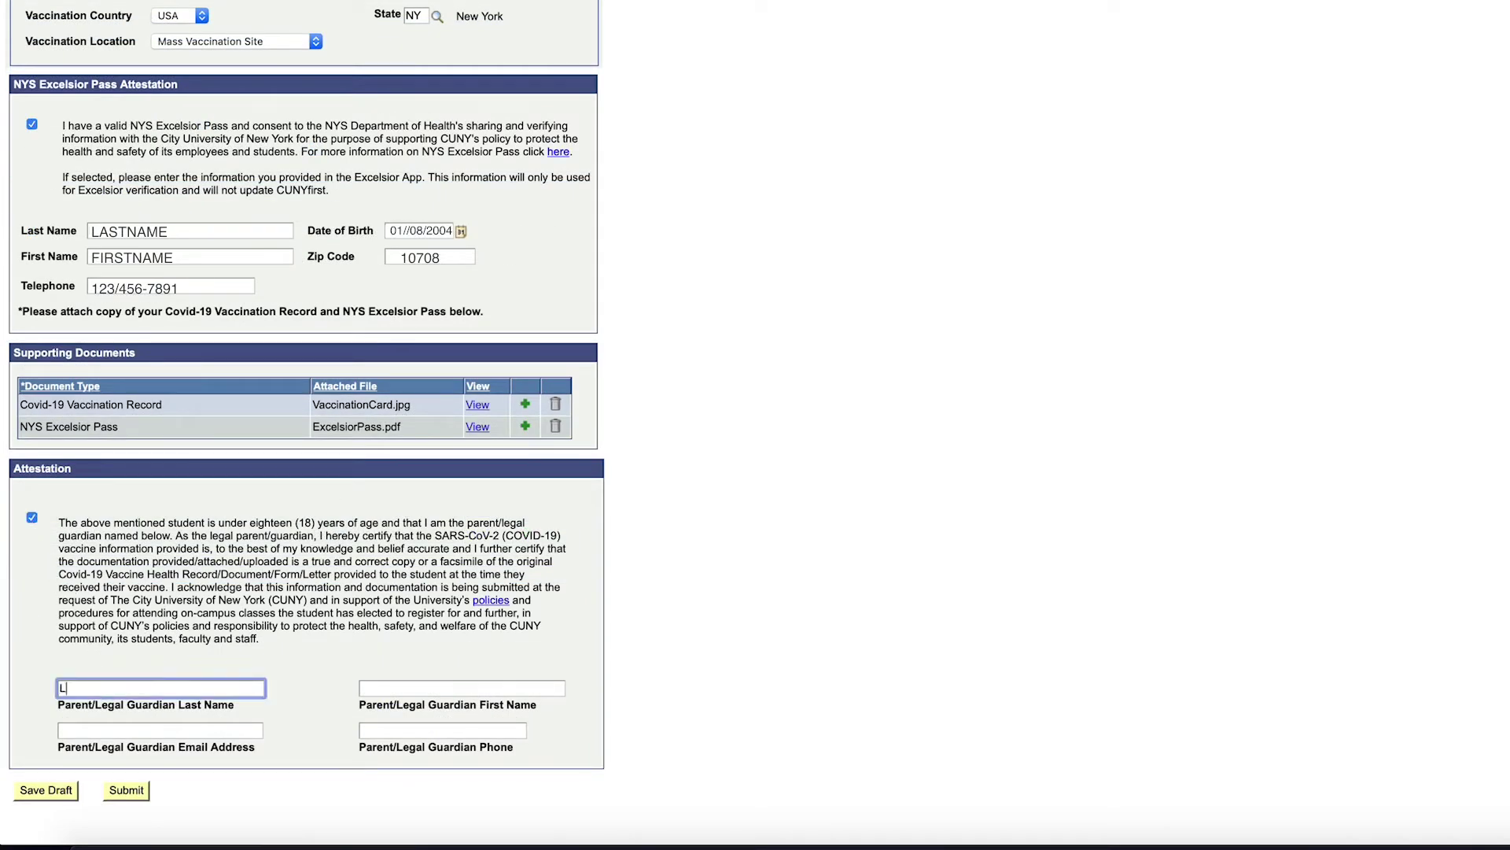
{"action": "type", "text": "me"}
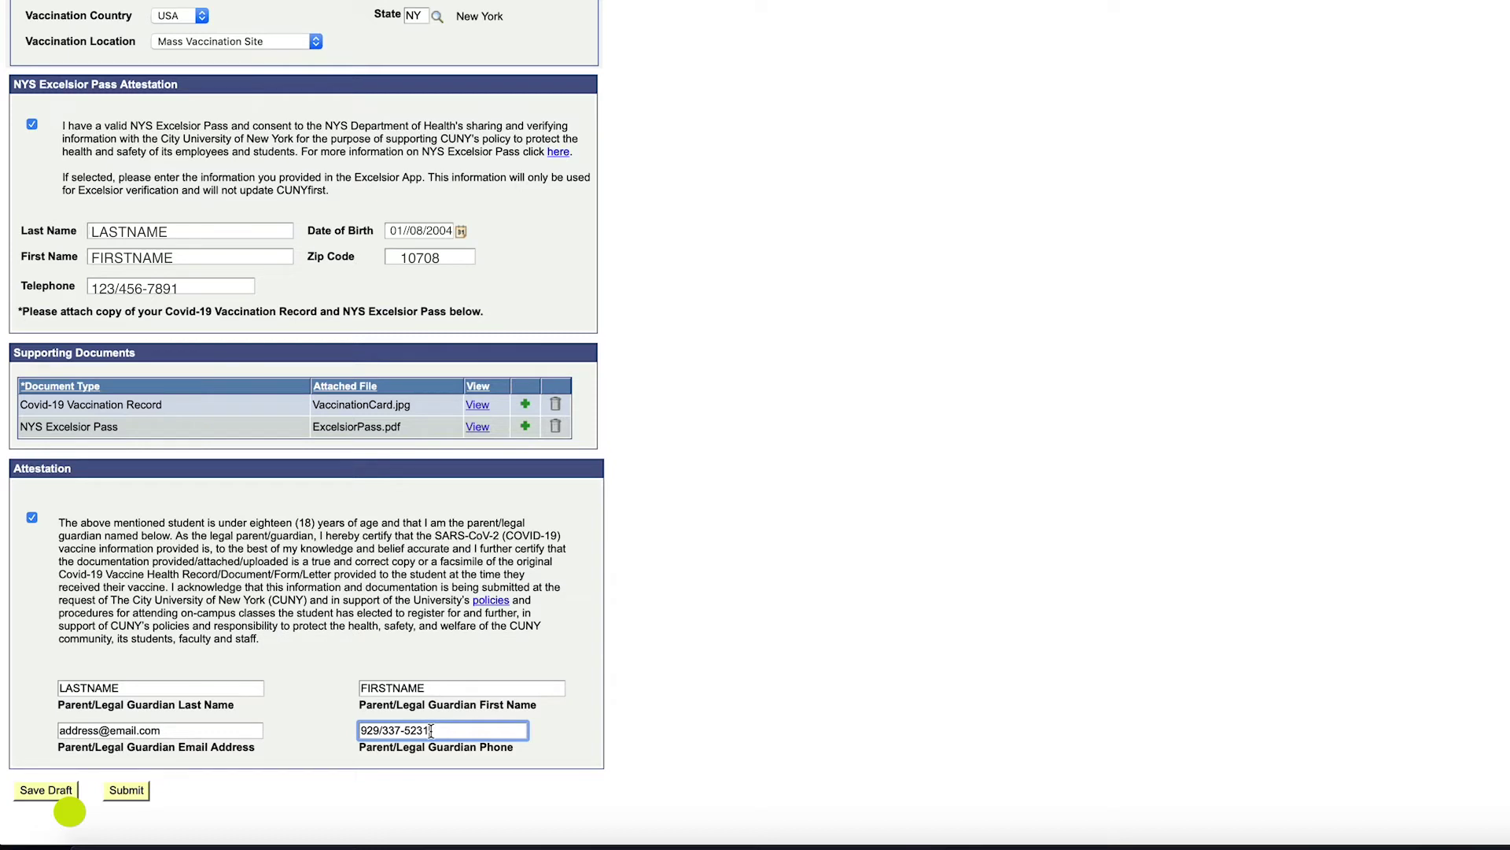
Step: Submit the completed vaccination form and confirm the submission
{"action": "left_click", "coordinate": [139, 794]}
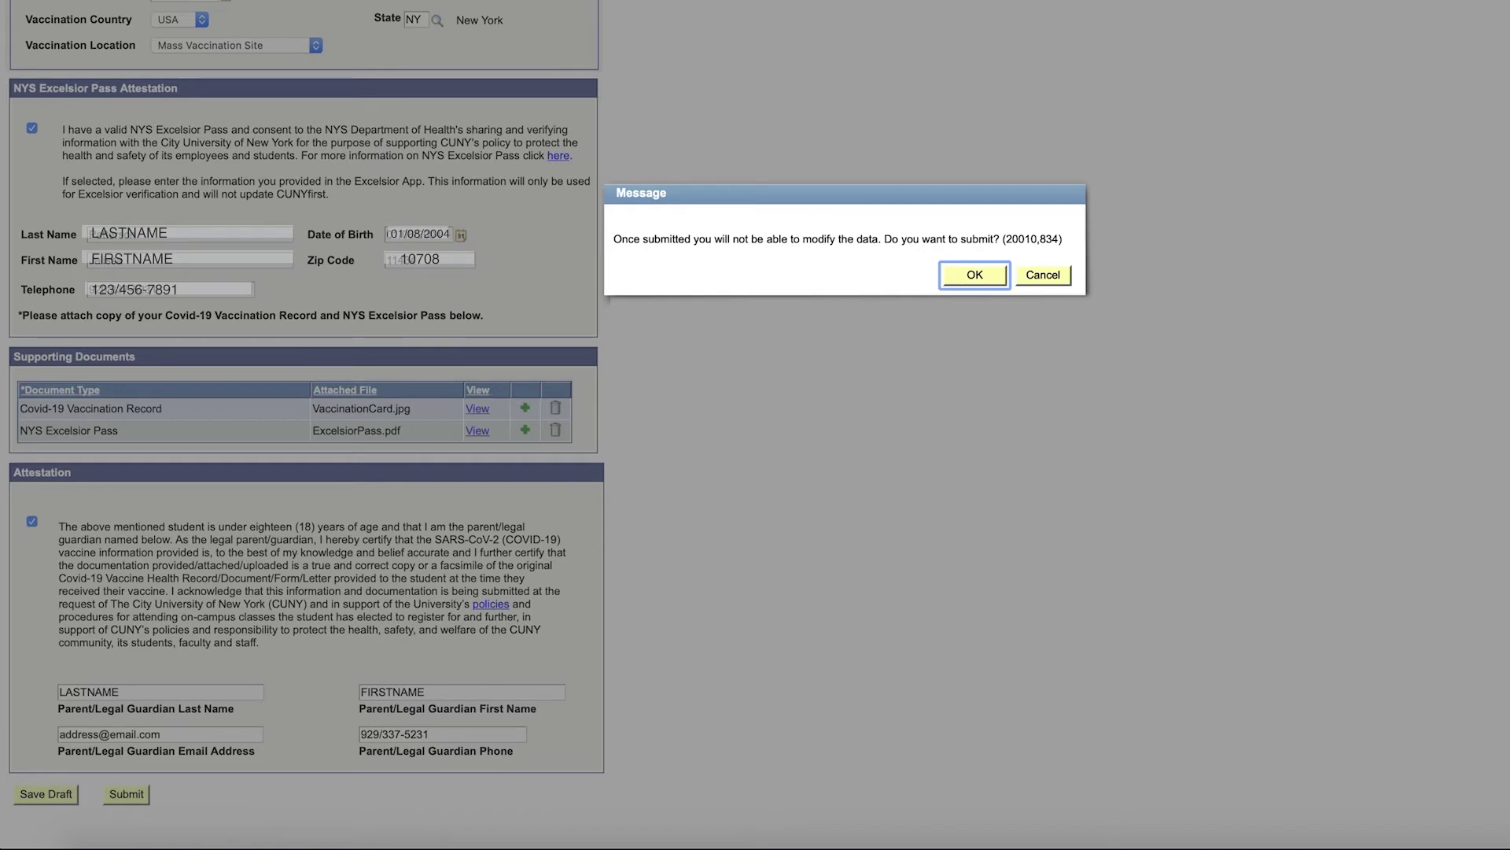
{"action": "left_click", "coordinate": [989, 275]}
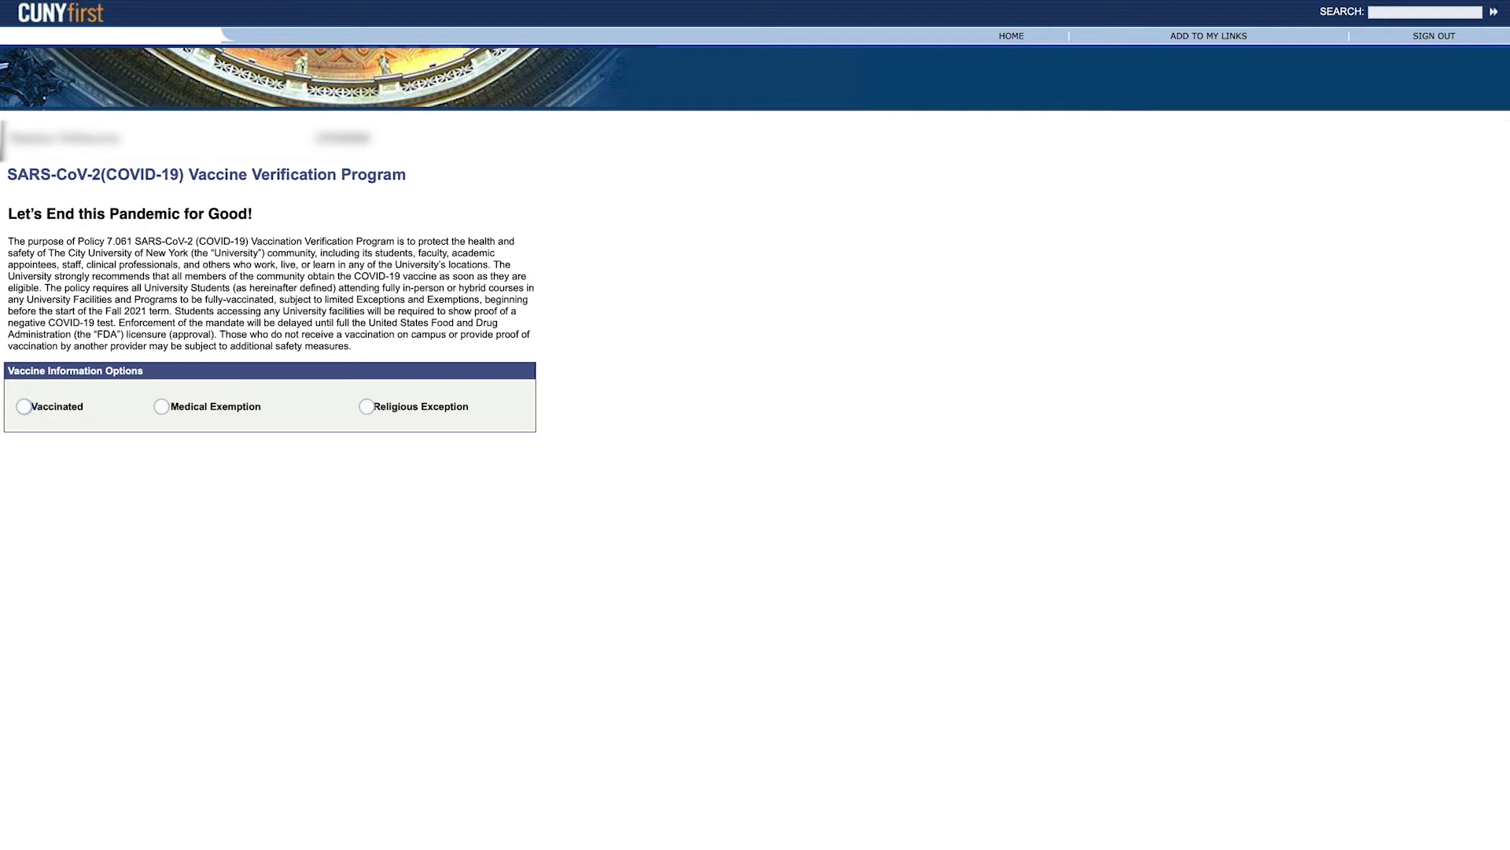
Step: Choose the Medical Exemption option and enter the medical reason comment "I decline for the following medical reason:"
{"action": "left_click", "coordinate": [161, 407]}
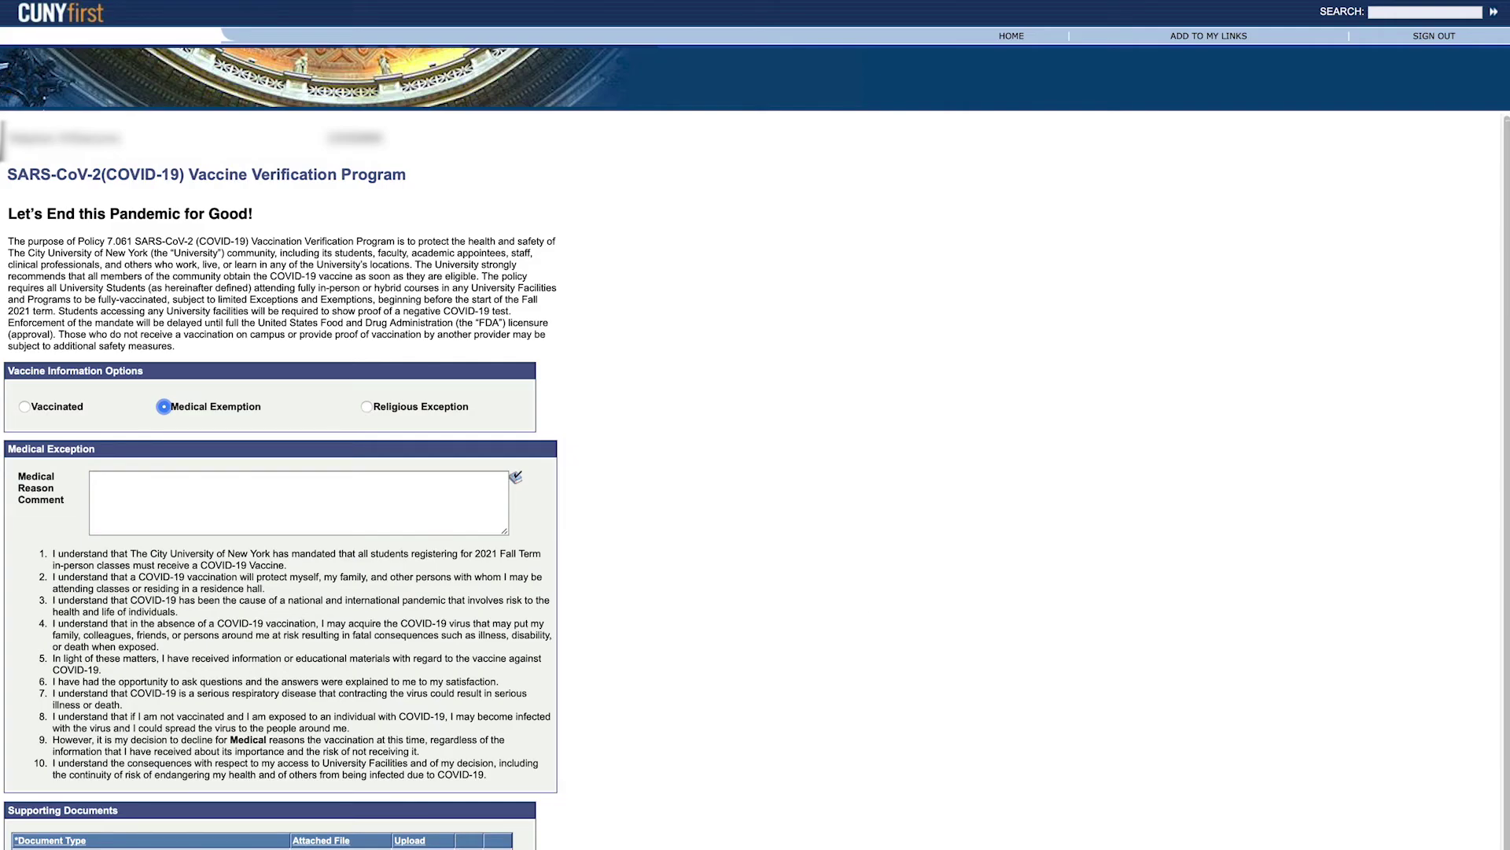
{"action": "type", "text": "I decline for the following medical reason:"}
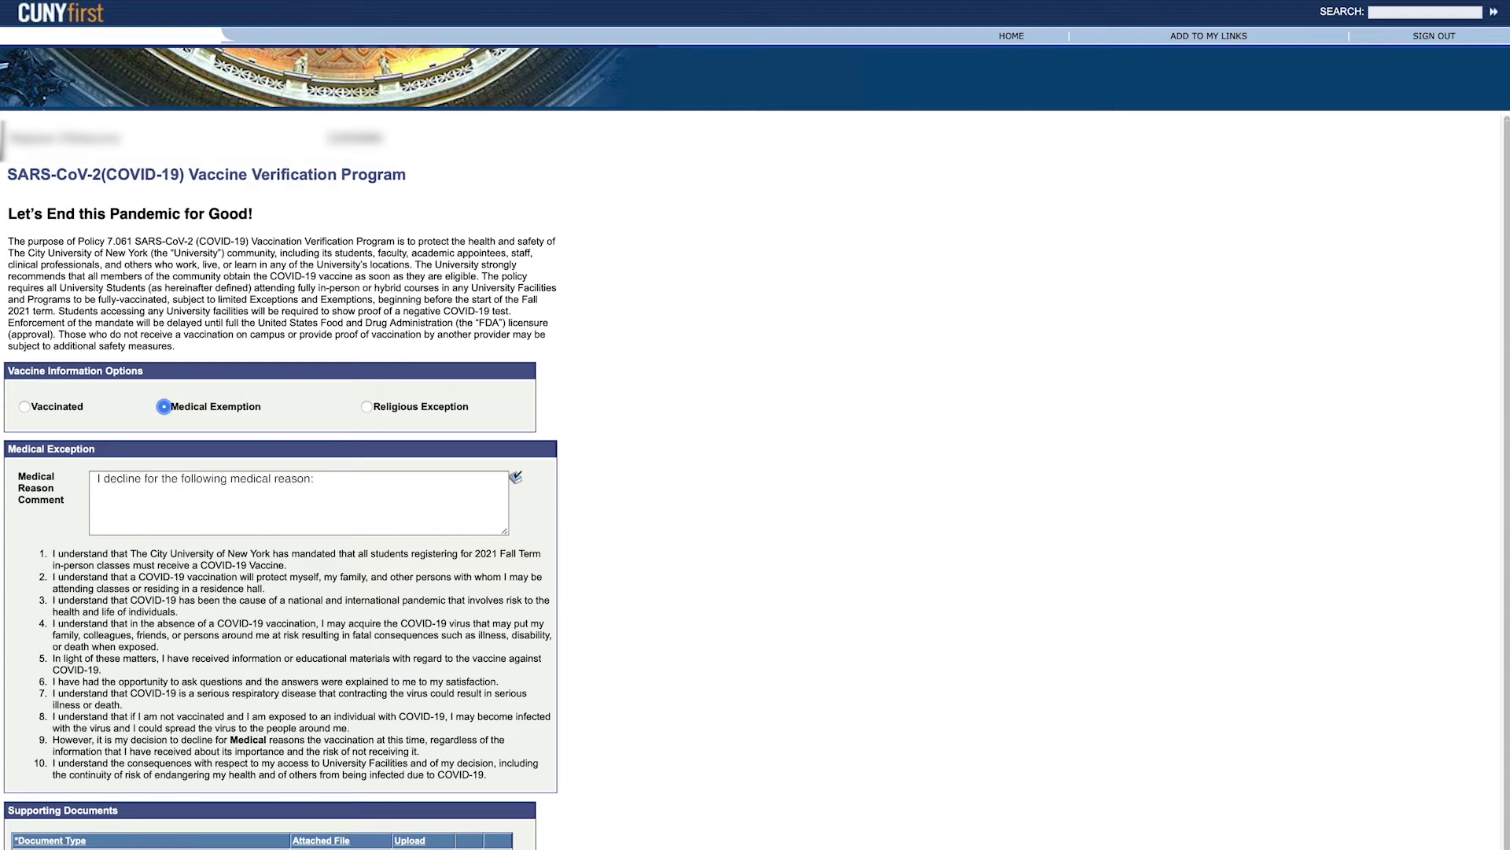
Step: Set the supporting document's type to Medical Exemption and upload Medical Exemption.pdf for it
{"action": "scroll", "coordinate": [167, 661], "scroll_direction": "down", "scroll_amount": 3}
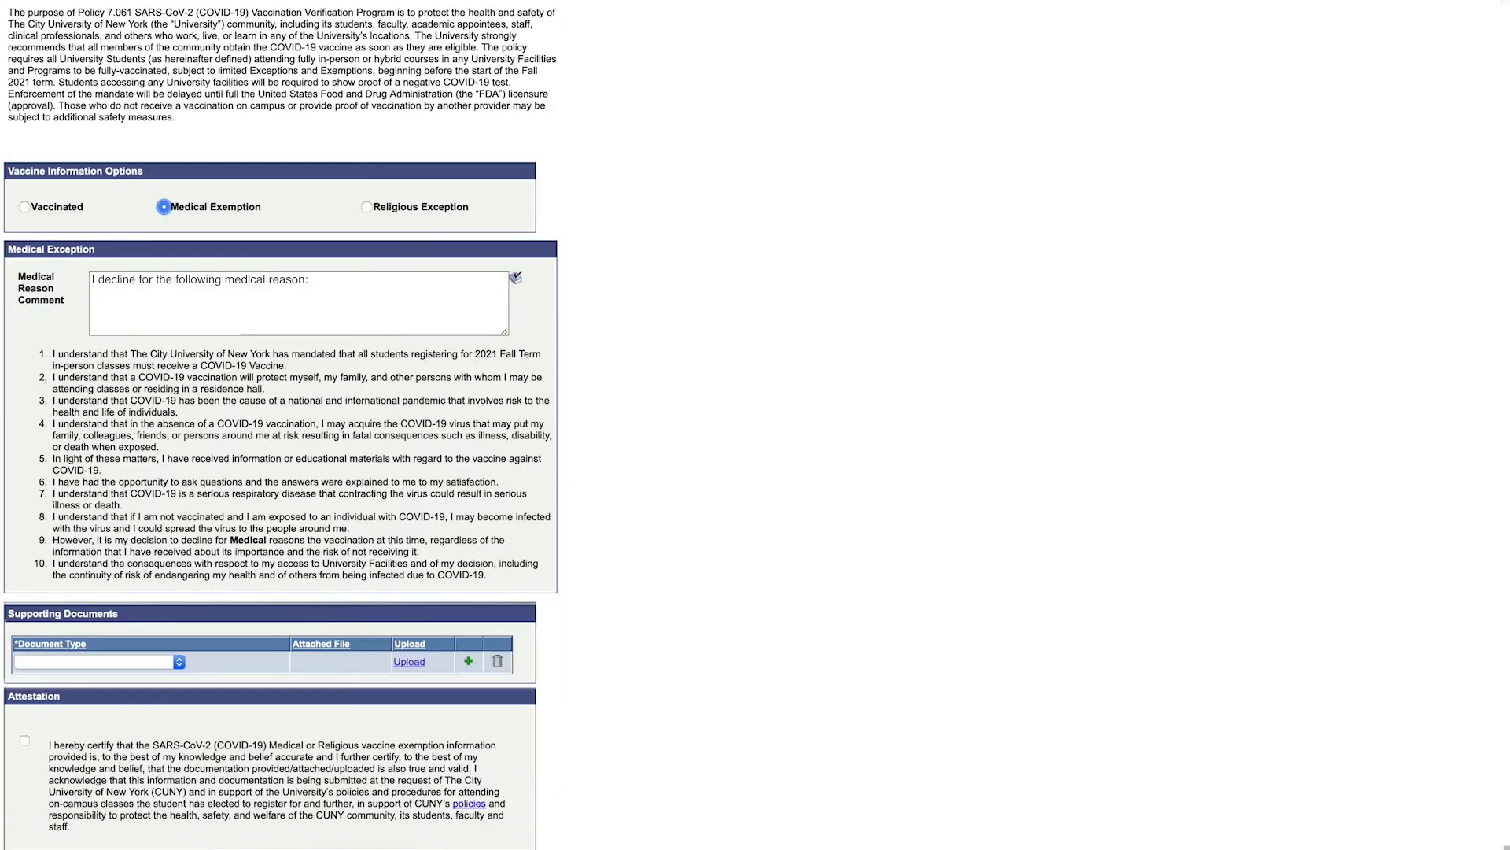
{"action": "left_click", "coordinate": [167, 661]}
{"action": "left_click", "coordinate": [166, 678]}
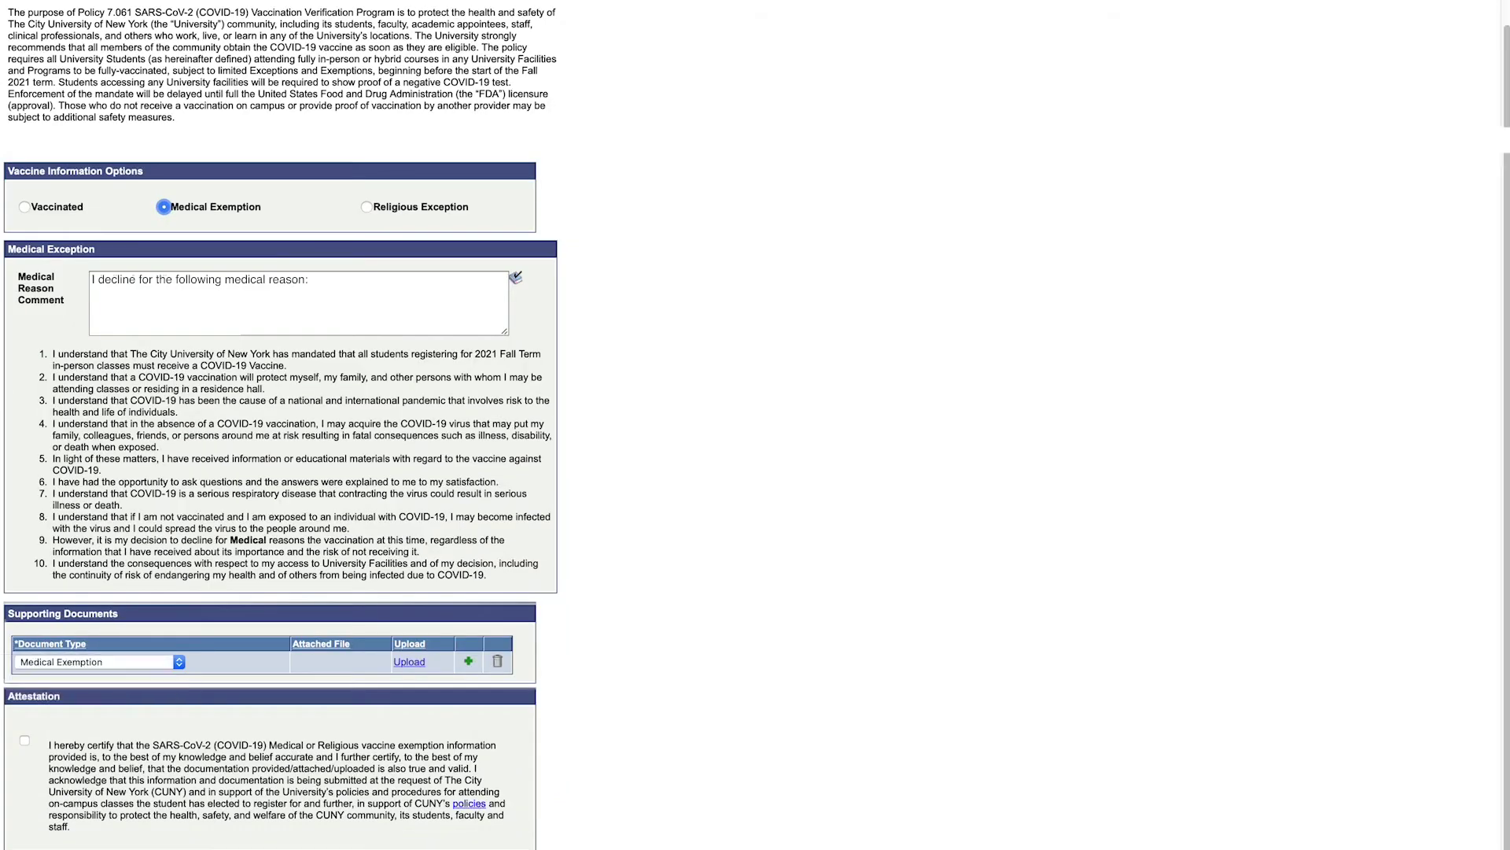
{"action": "left_click", "coordinate": [411, 664]}
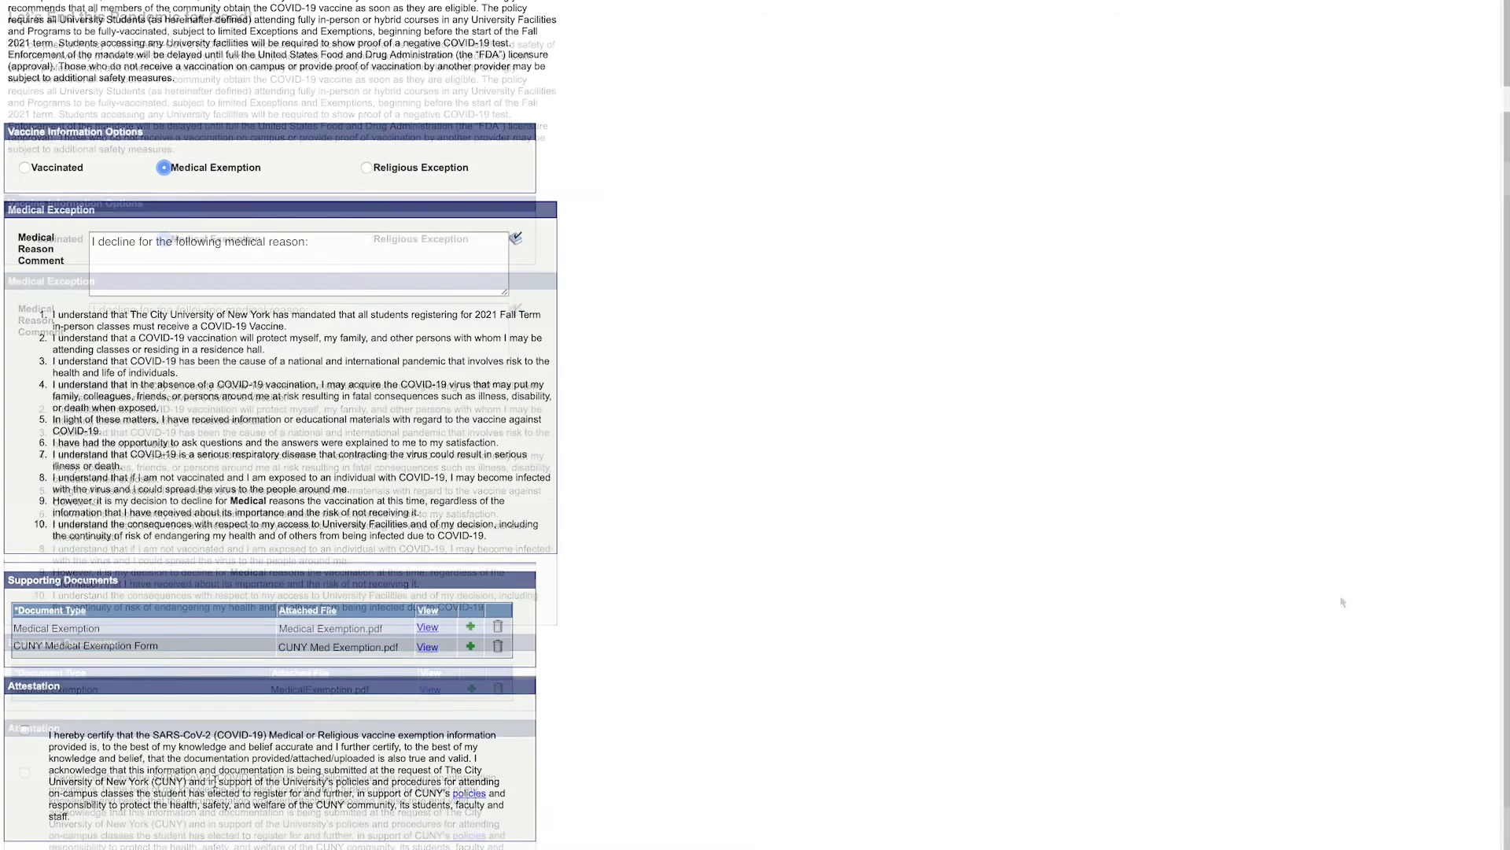
Step: Agree to the attestation certifying the medical exemption information and documents
{"action": "left_click", "coordinate": [25, 731]}
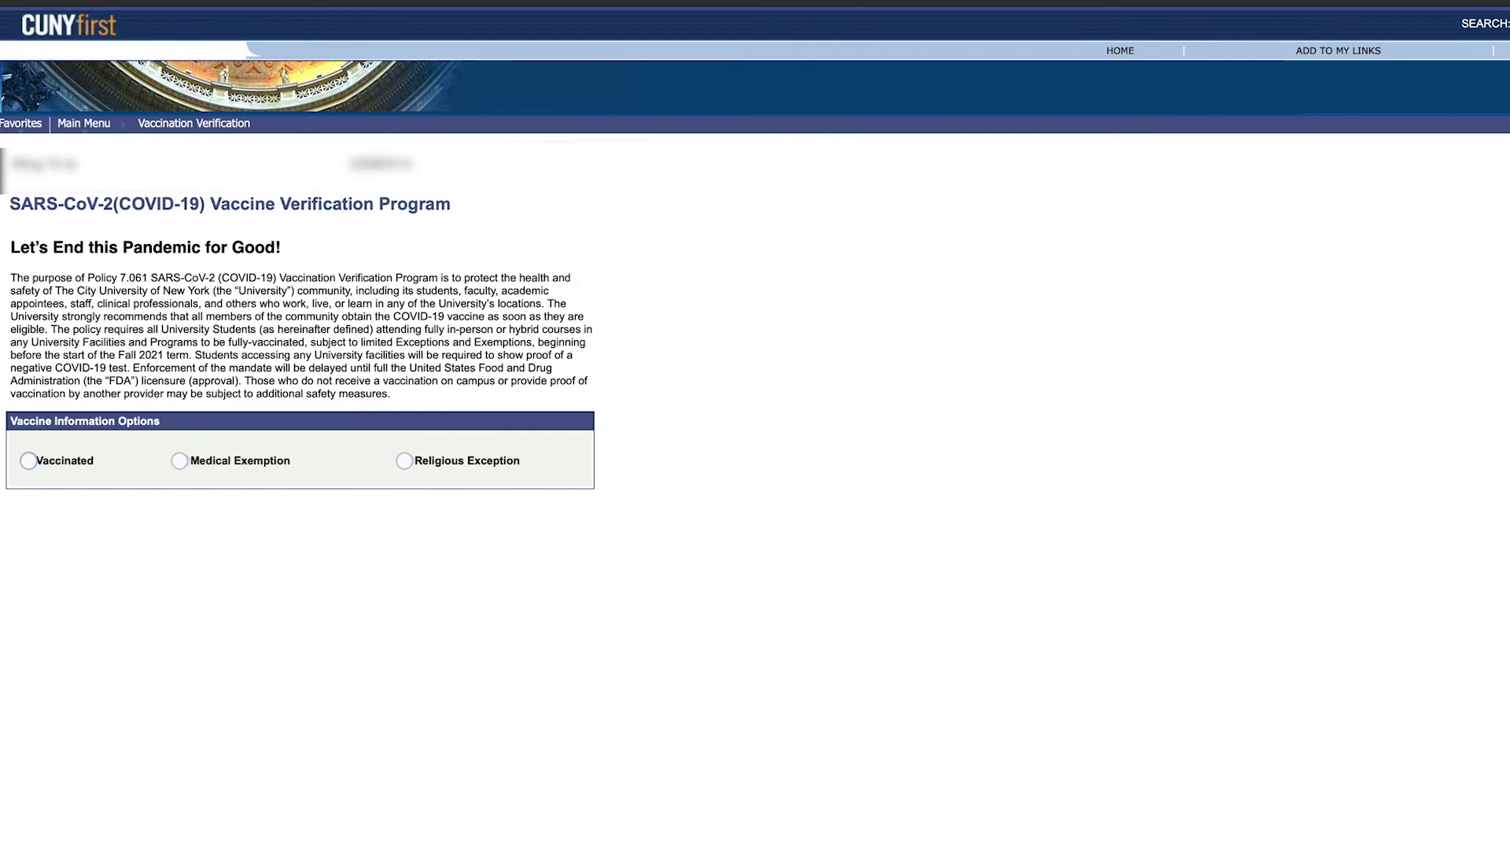
Step: Choose the Religious Exception option and enter the religious reason comment "I decline for religious reasons."
{"action": "left_click", "coordinate": [405, 459]}
{"action": "type", "text": "I decl"}
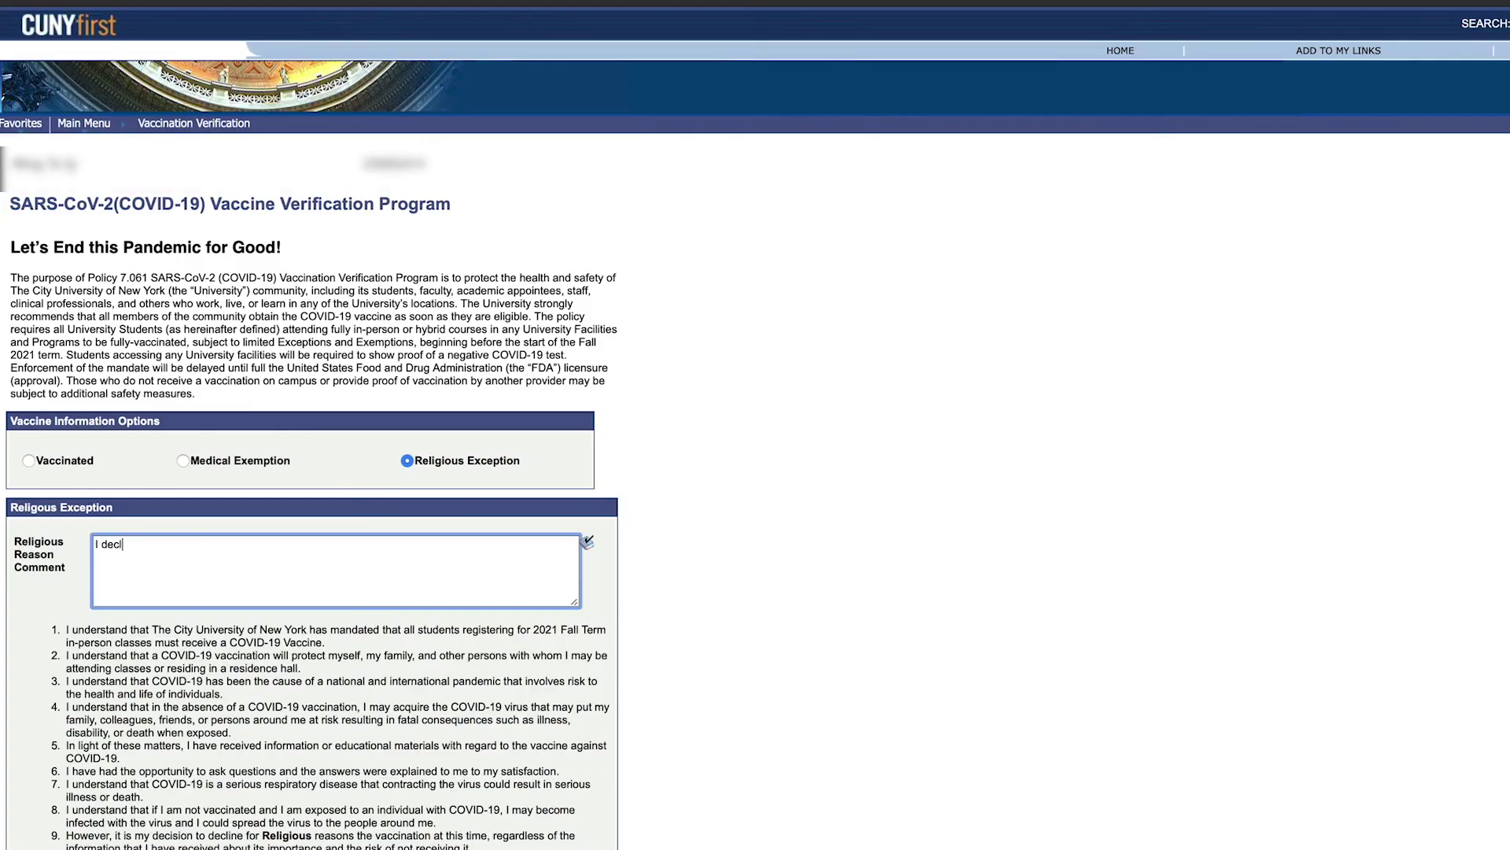
{"action": "type", "text": "ine for religious reason"}
{"action": "type", "text": "s."}
Step: Upload Religious Exception.pdf as the supporting document of type Religious Exception
{"action": "scroll", "coordinate": [756, 472], "scroll_direction": "down", "scroll_amount": 3}
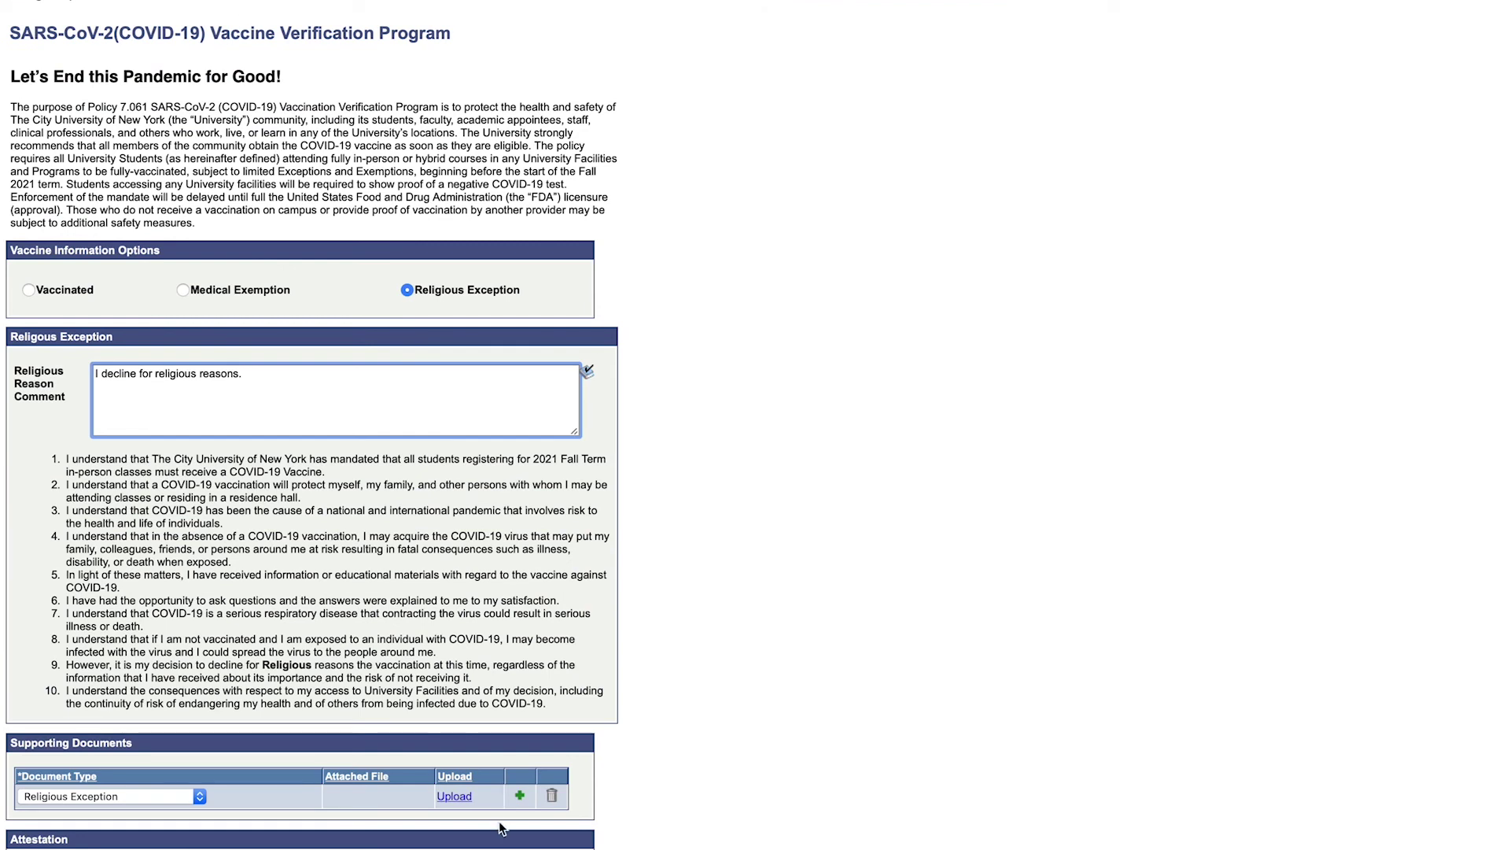
{"action": "left_click", "coordinate": [464, 797]}
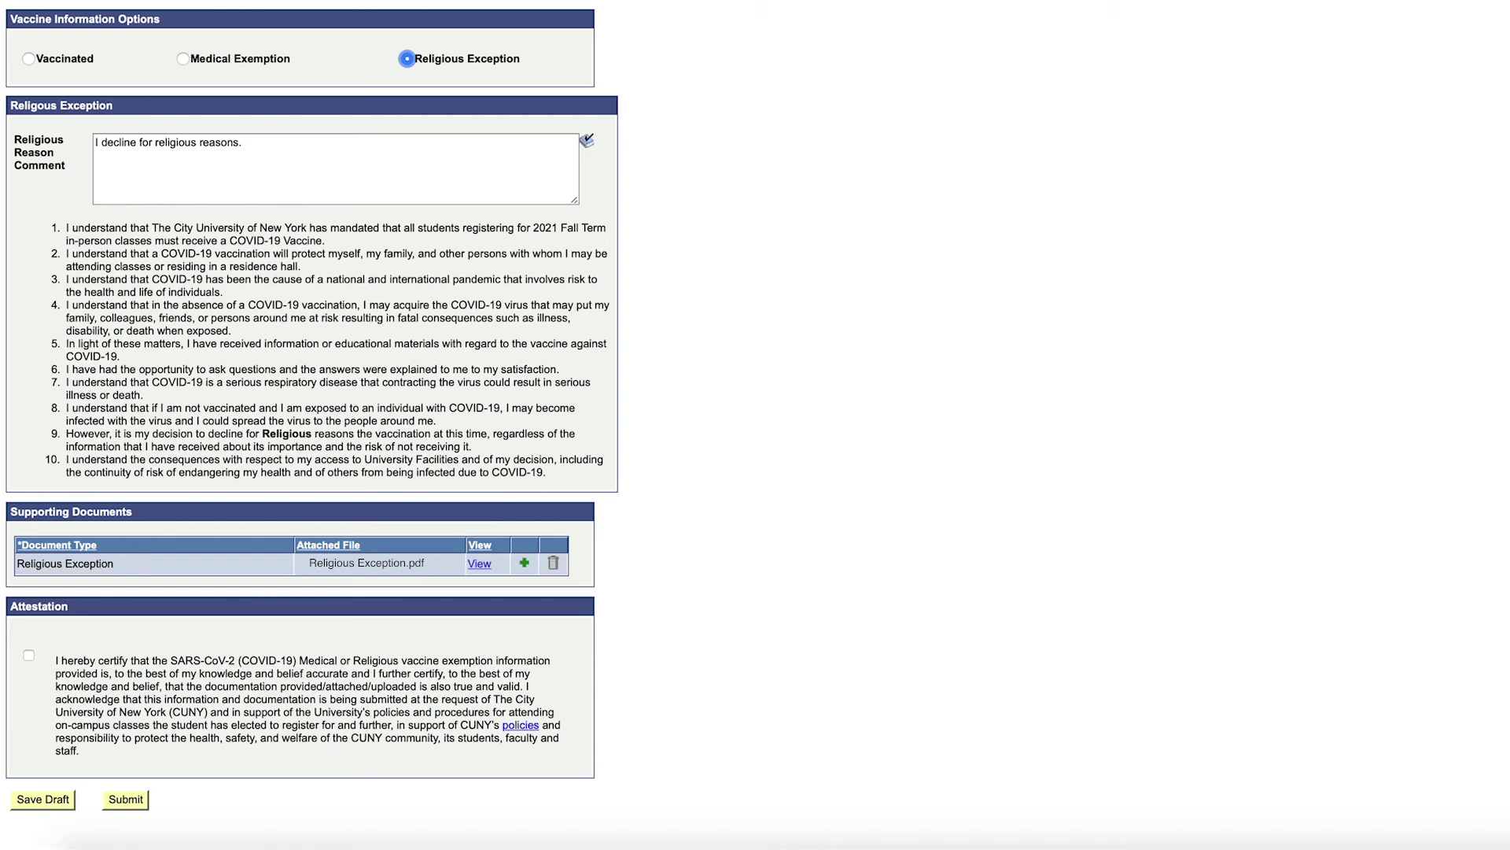
Step: Complete the attestation with the parent or legal guardian's name, email address and phone, and save and submit the religious exception request
{"action": "left_click", "coordinate": [29, 655]}
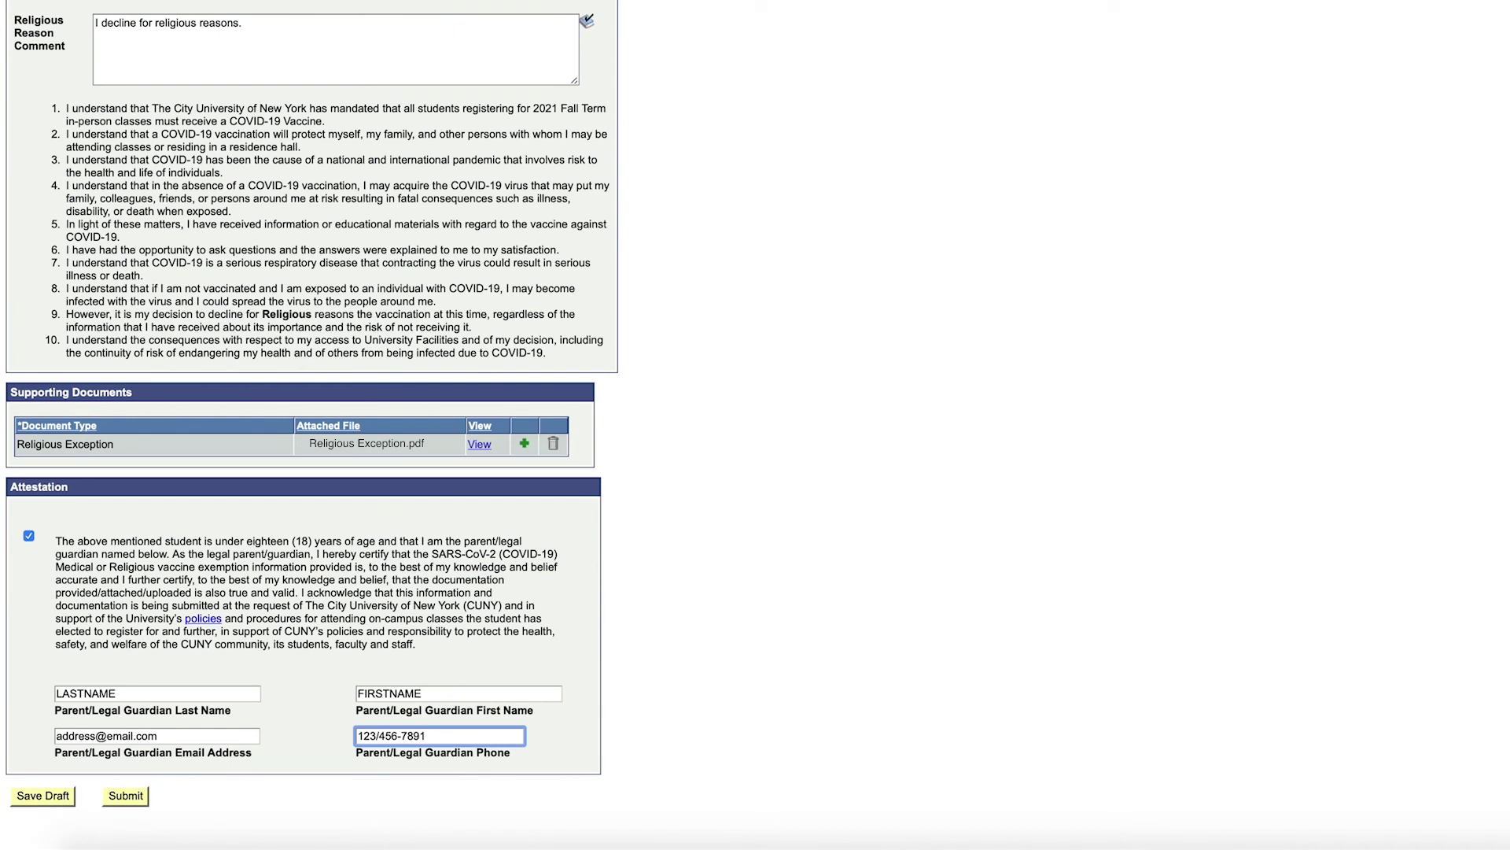
{"action": "left_click", "coordinate": [44, 799]}
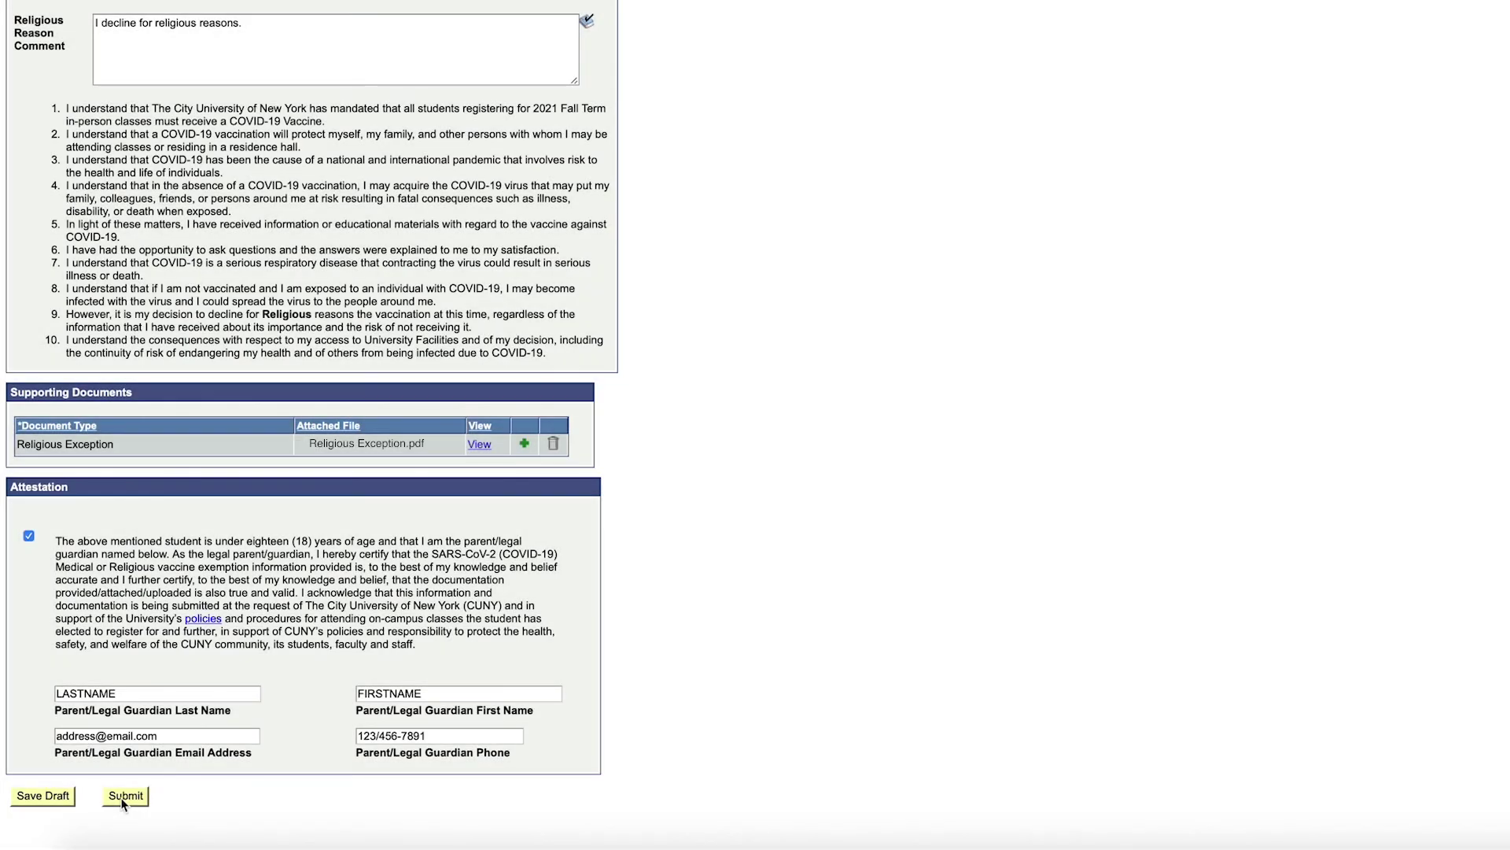
{"action": "left_click", "coordinate": [125, 796]}
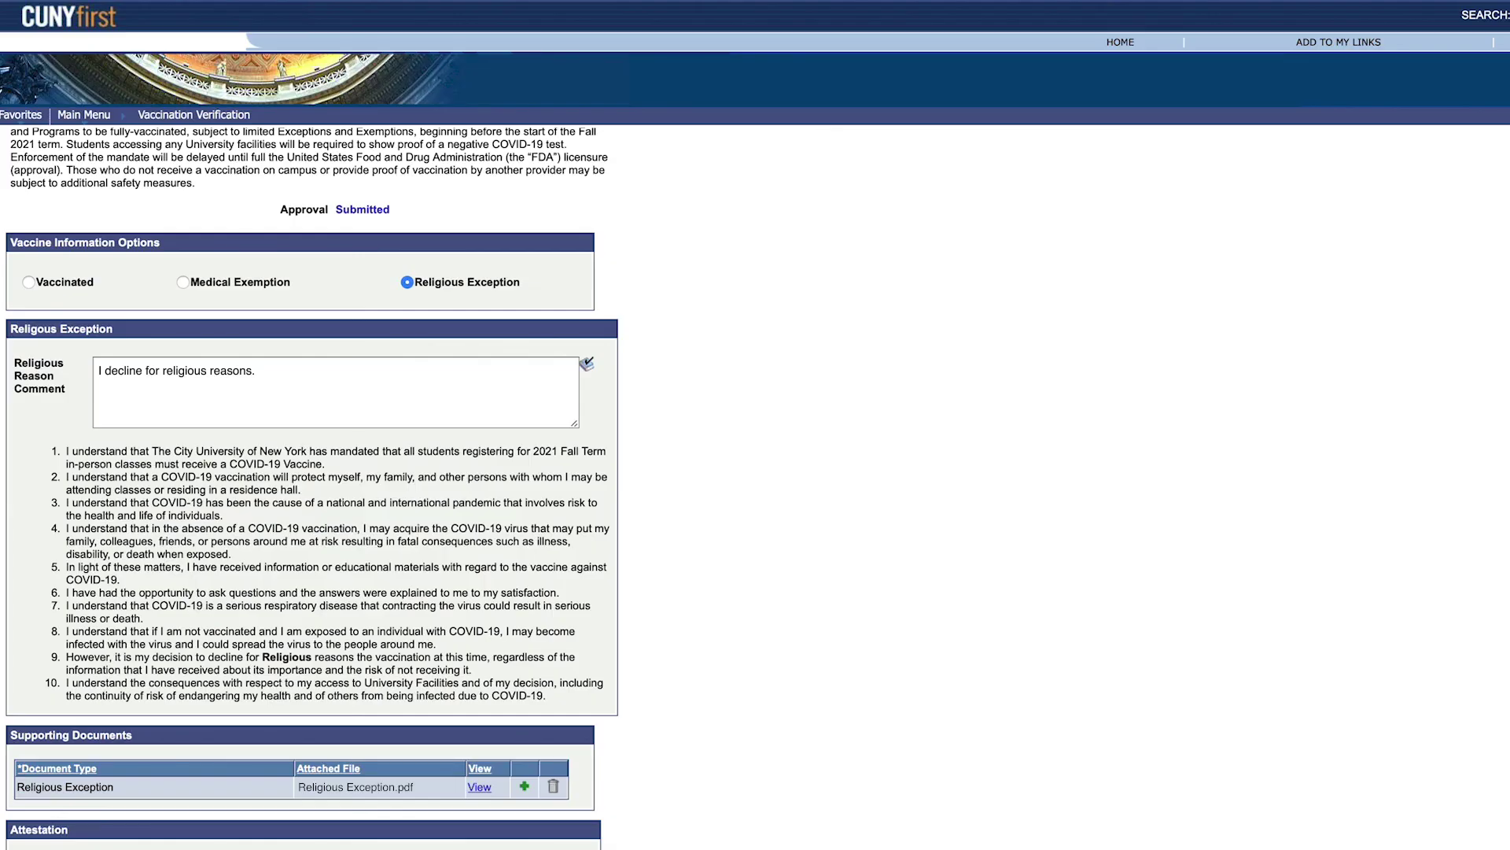